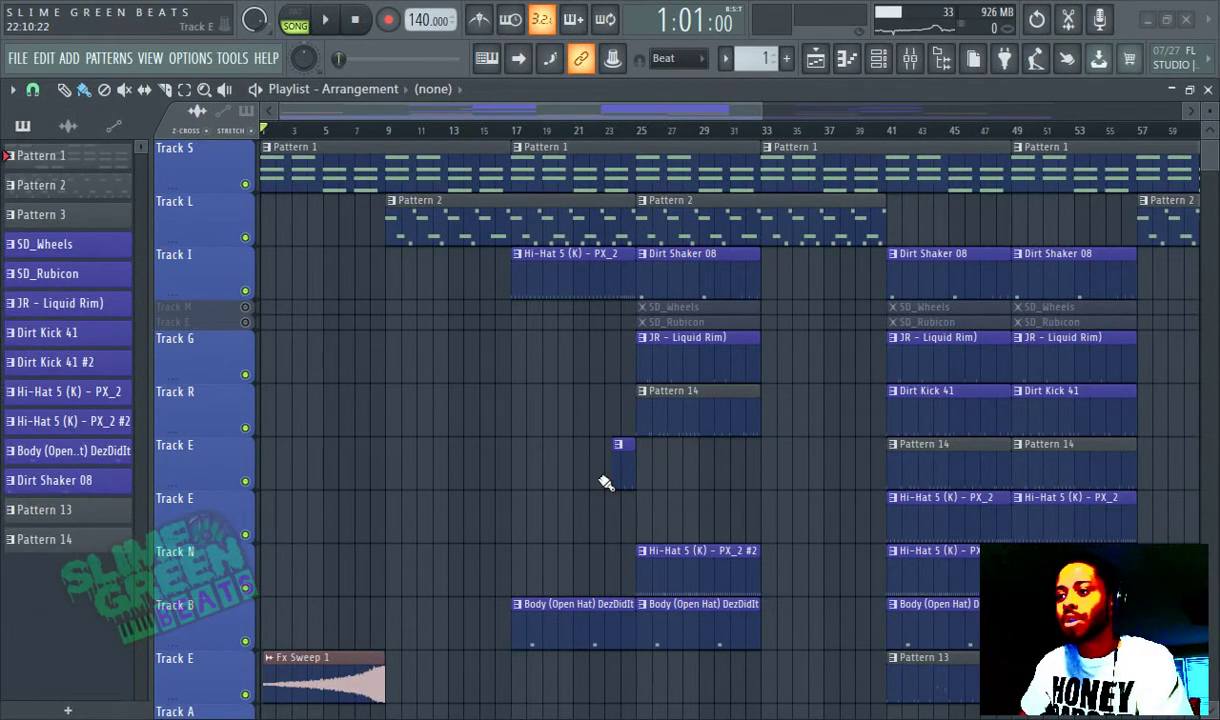
Select Pattern 1 and show all channels in its channel rack
left_click(327, 153)
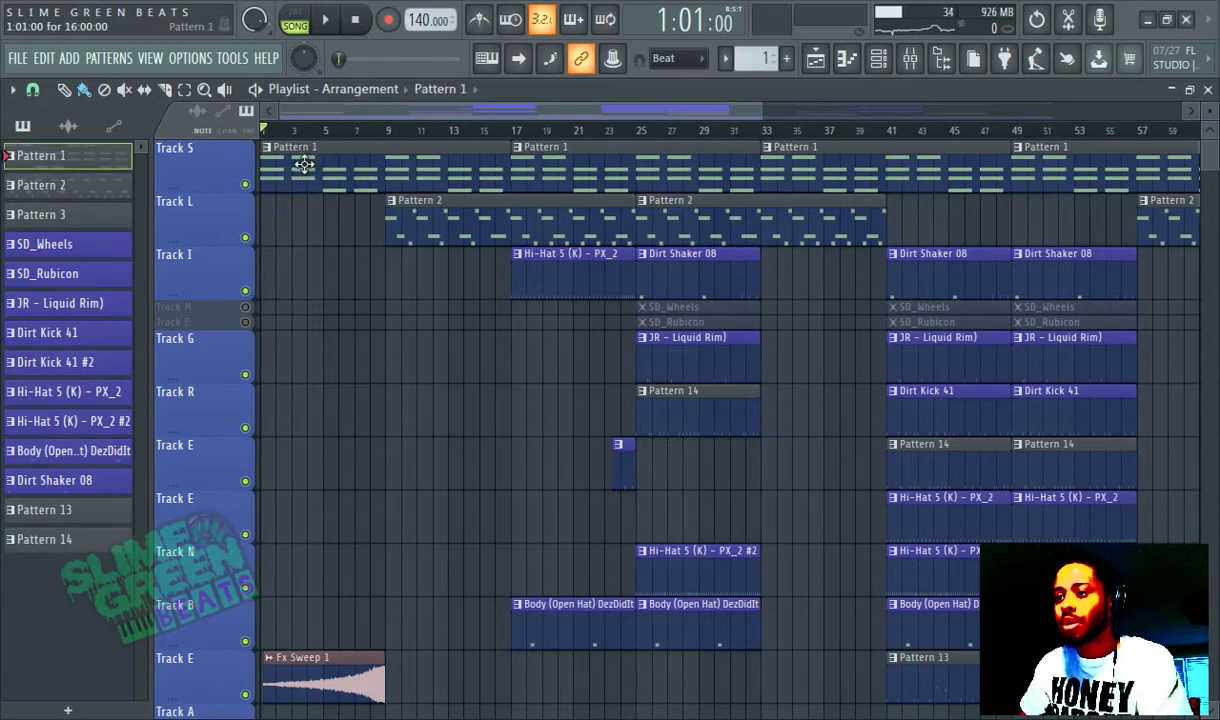
left_click(845, 58)
left_click(160, 202)
left_click(155, 208)
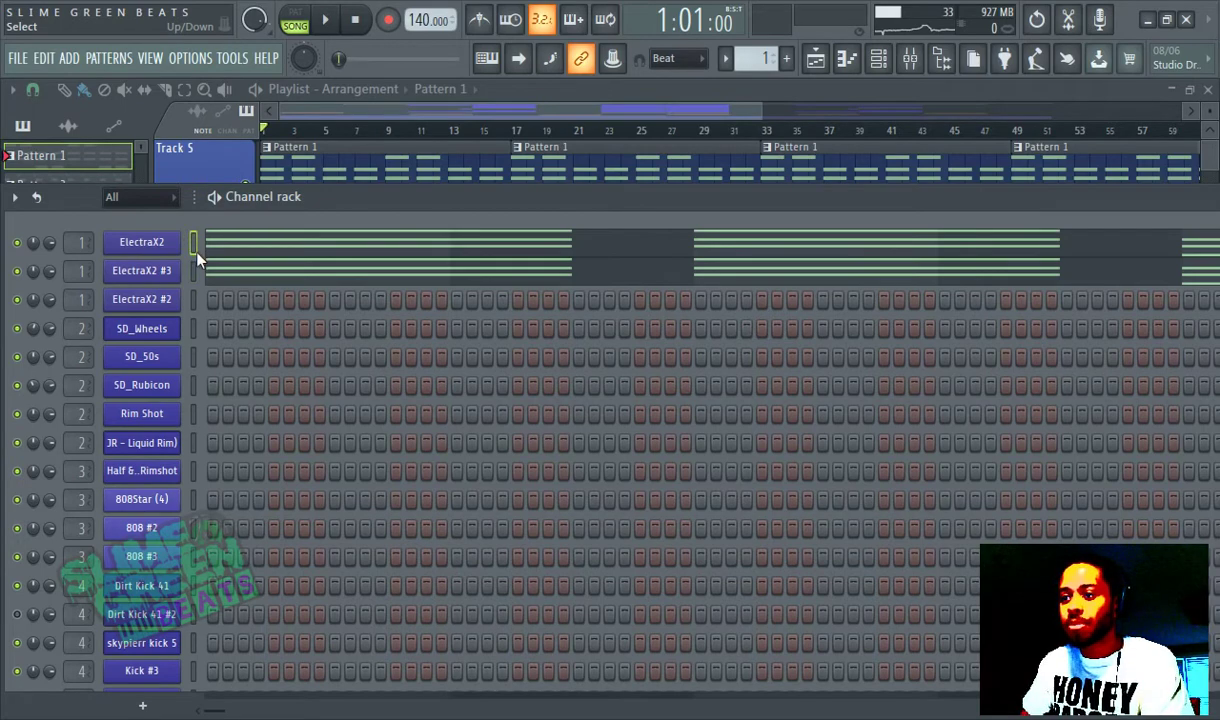
Start song playback, close the channel rack, and toggle the pattern picker off and on
left_click(325, 20)
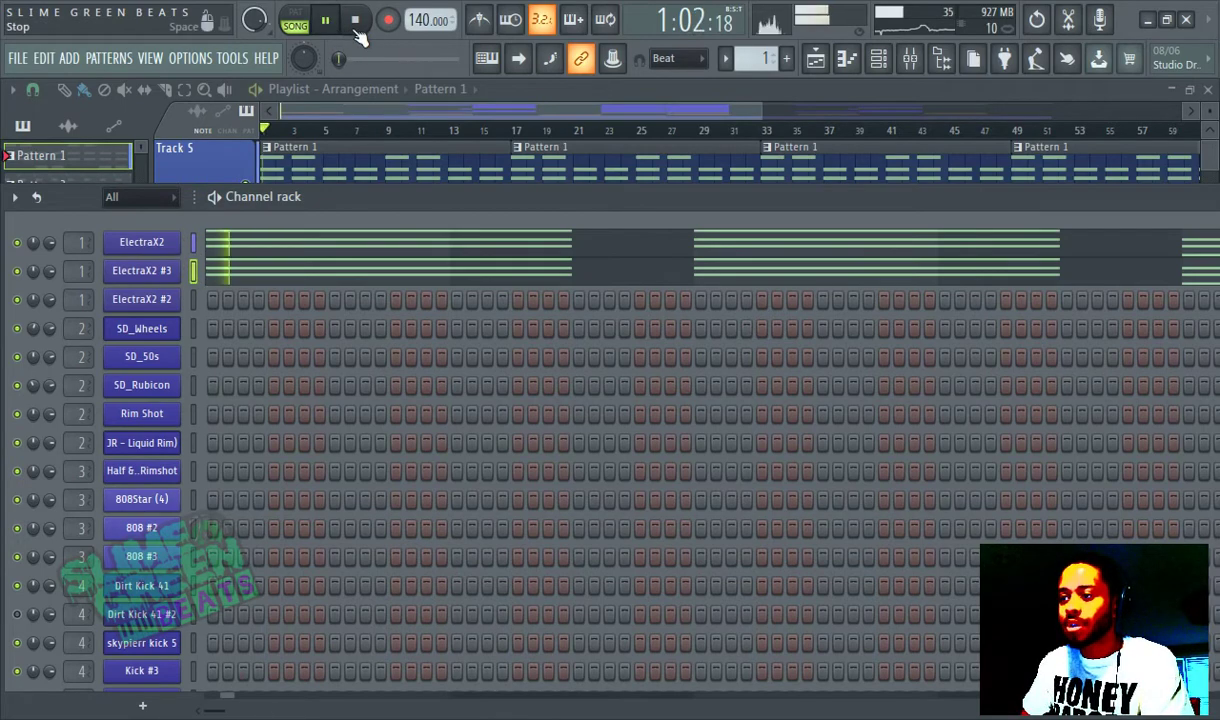
left_click(292, 105)
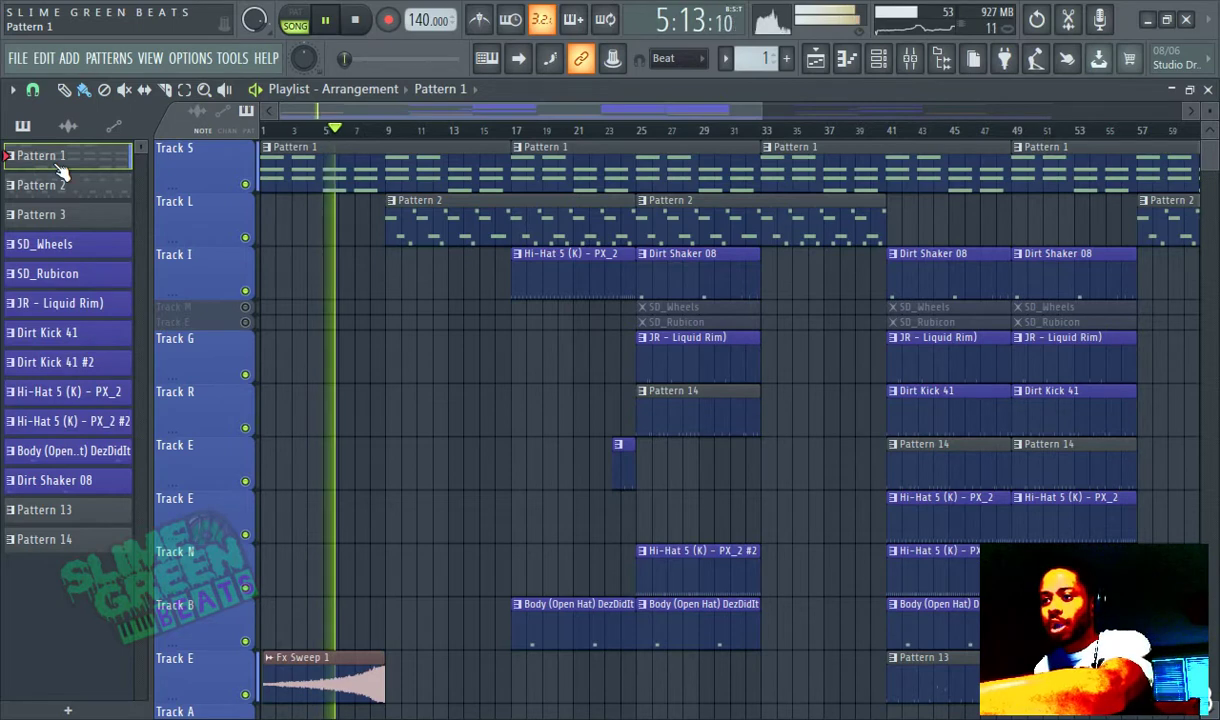
key("alt+p")
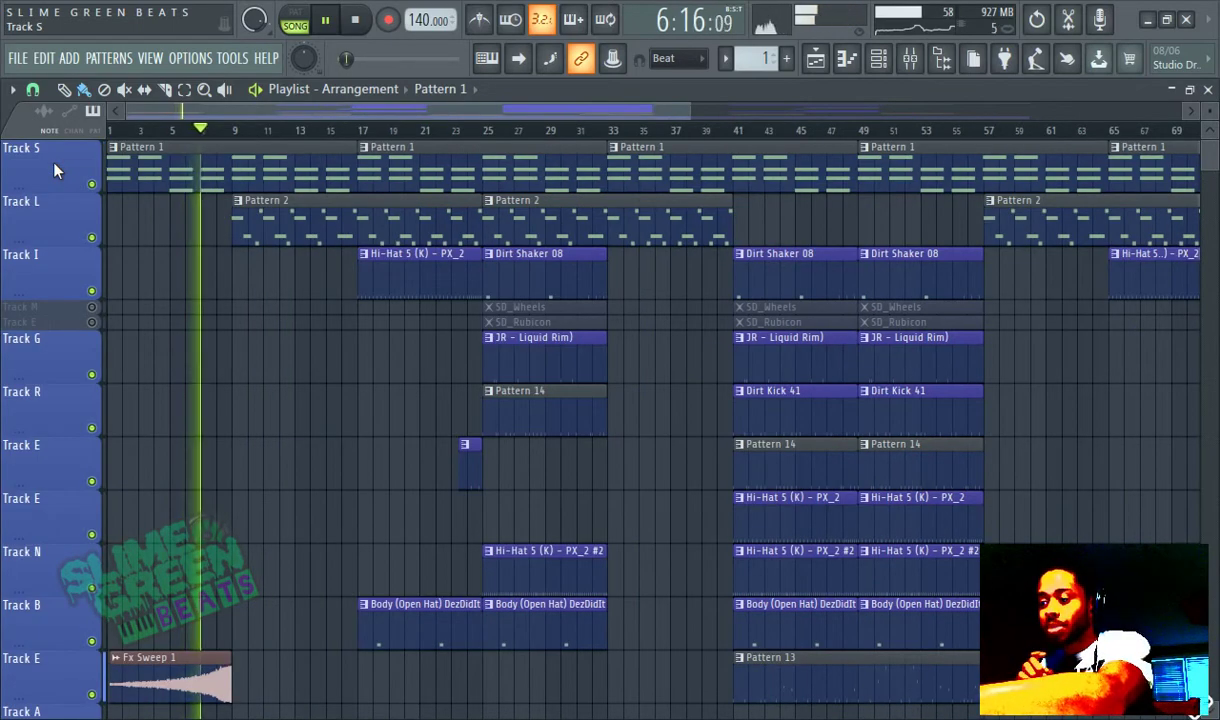
key("alt+p")
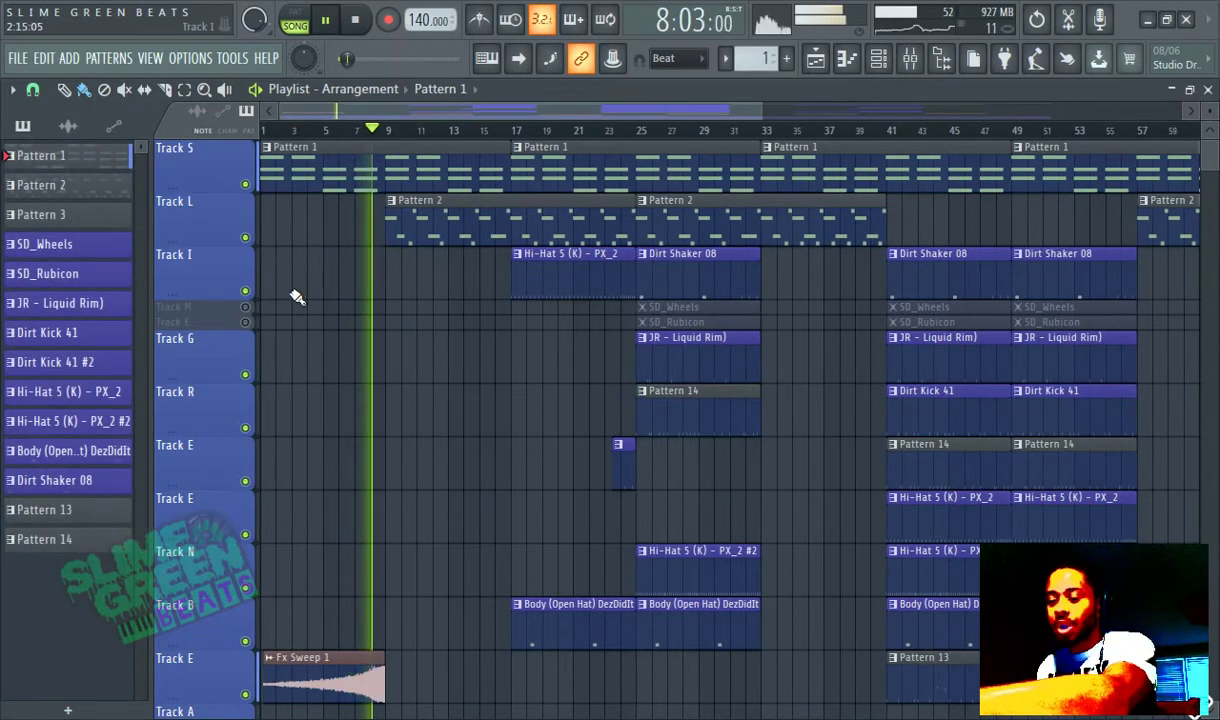
Choose 'Render as audio clip' from Pattern 1's menu in the pattern picker
right_click(40, 158)
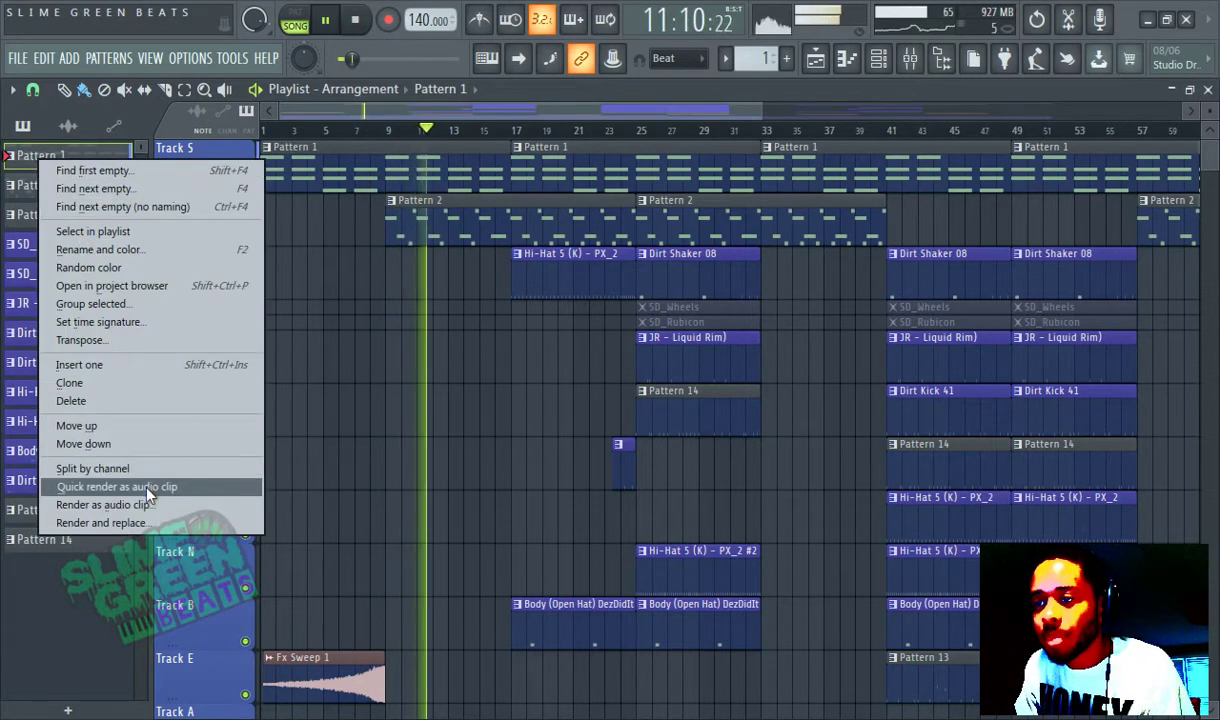
right_click(40, 154)
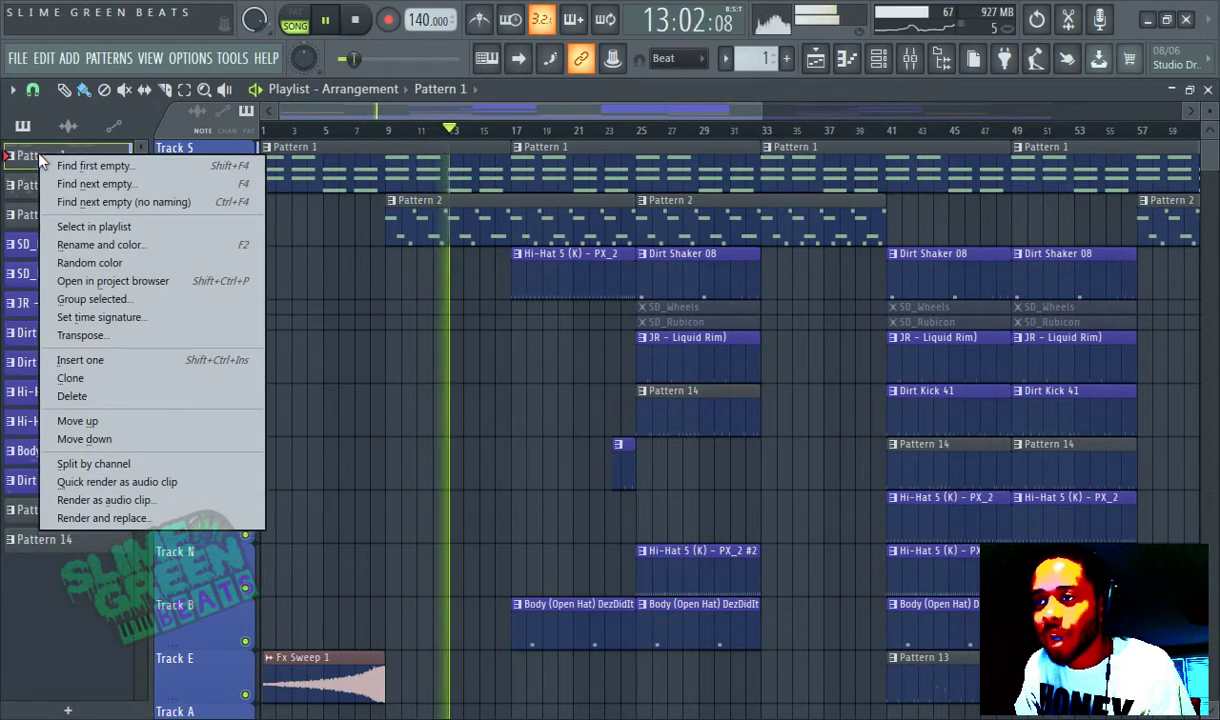
left_click(145, 500)
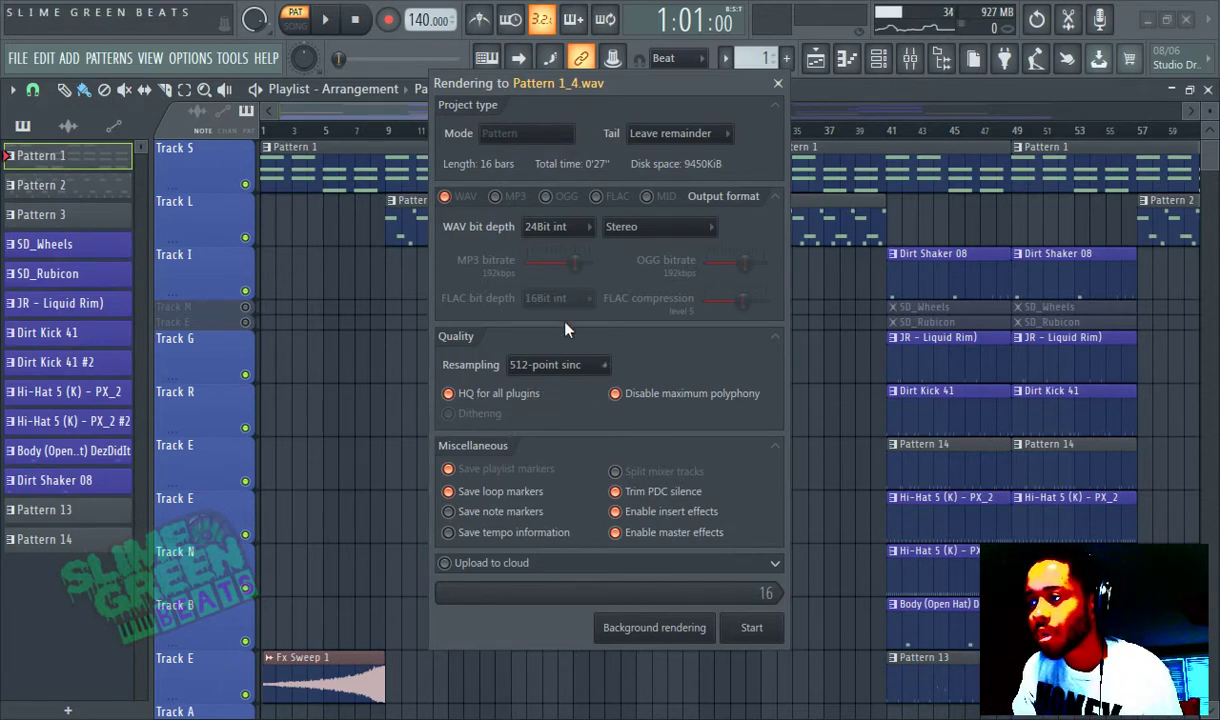
Render Pattern 1 with 24Bit int depth and 512-point sinc resampling
left_click(548, 226)
left_click(551, 266)
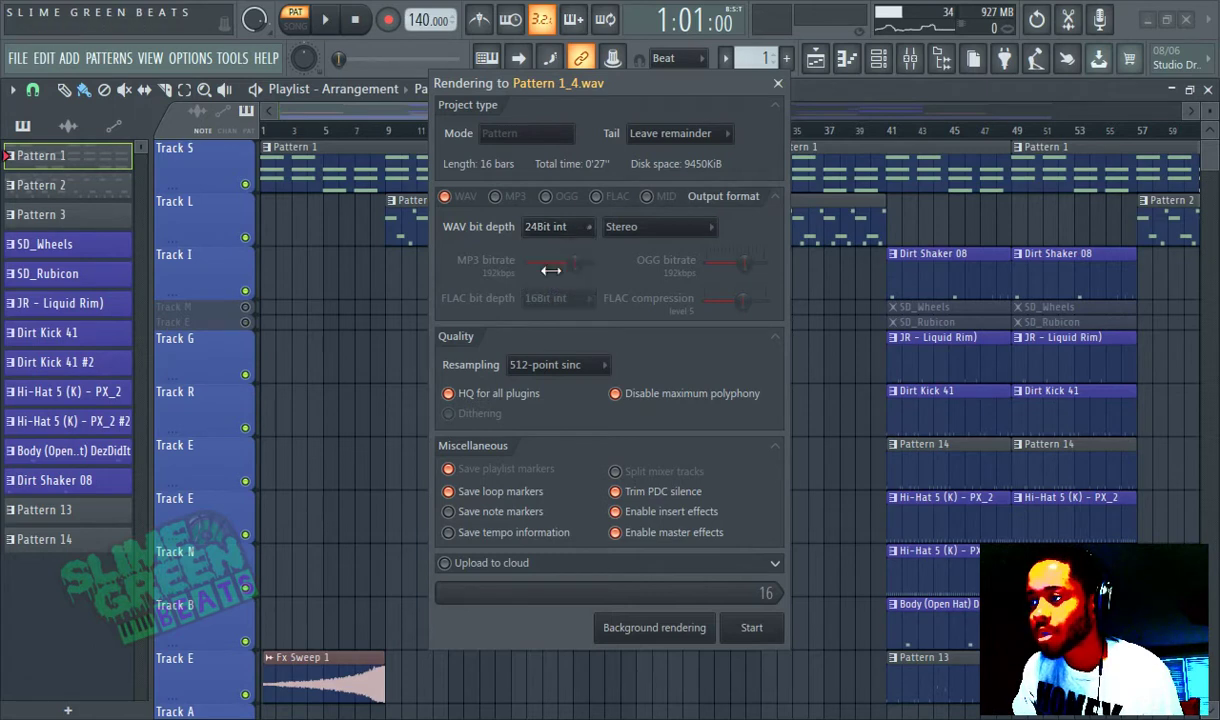
left_click(550, 364)
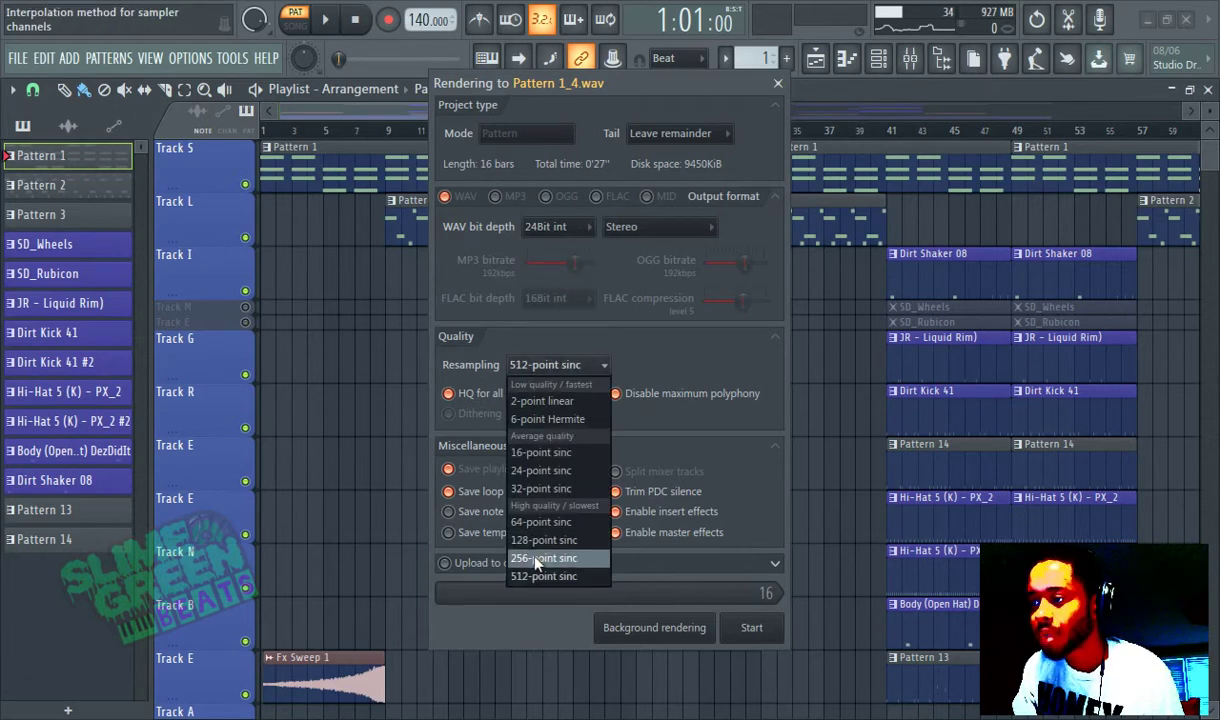
left_click(549, 577)
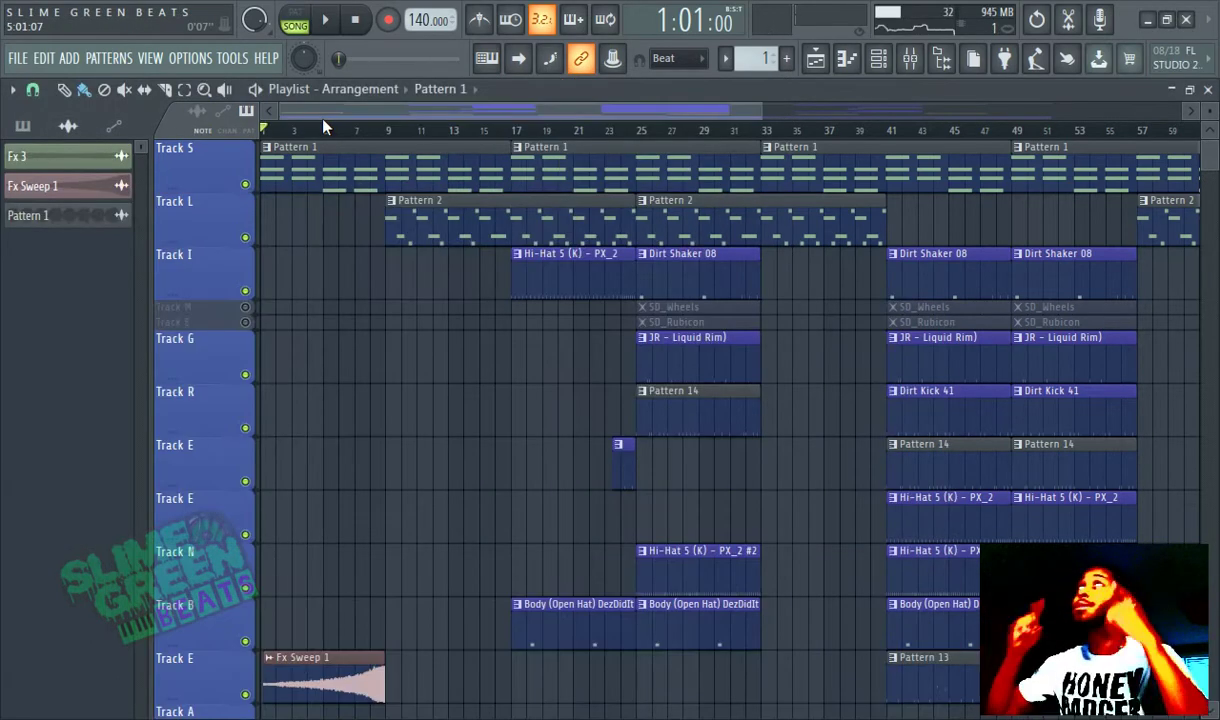
Drop the Pattern 1 audio clip onto Track R, mute Track S, and play the song
left_click(24, 127)
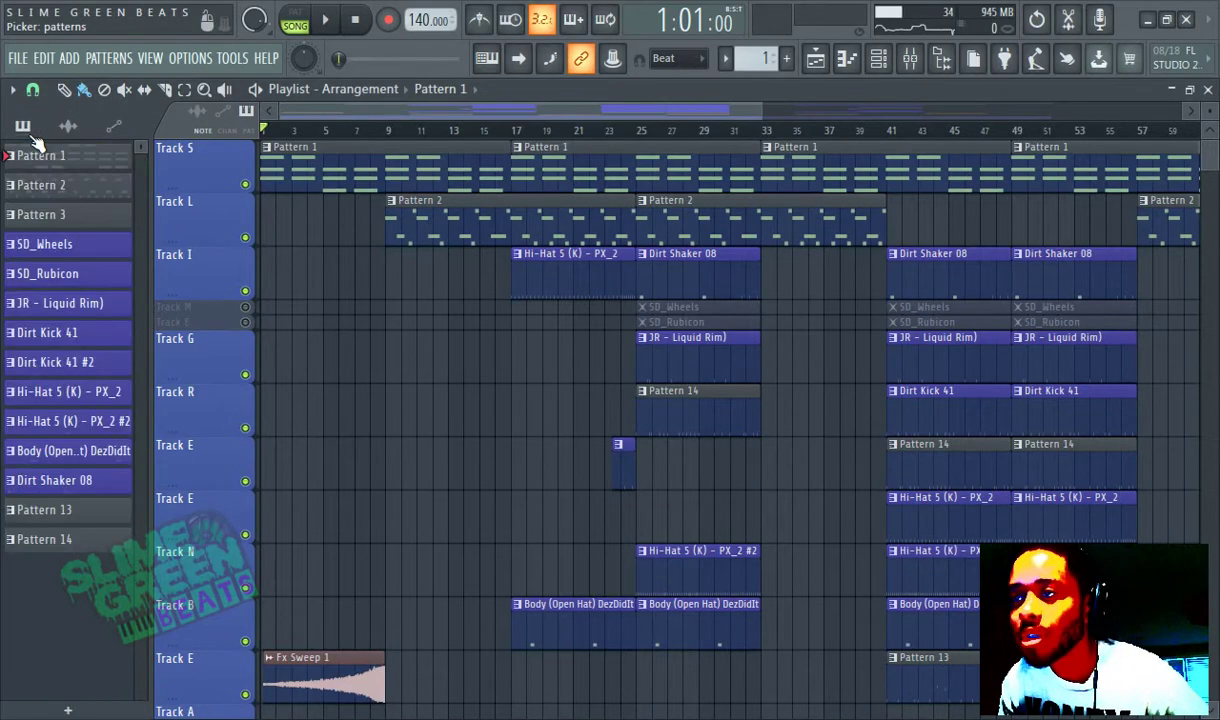
left_click(68, 126)
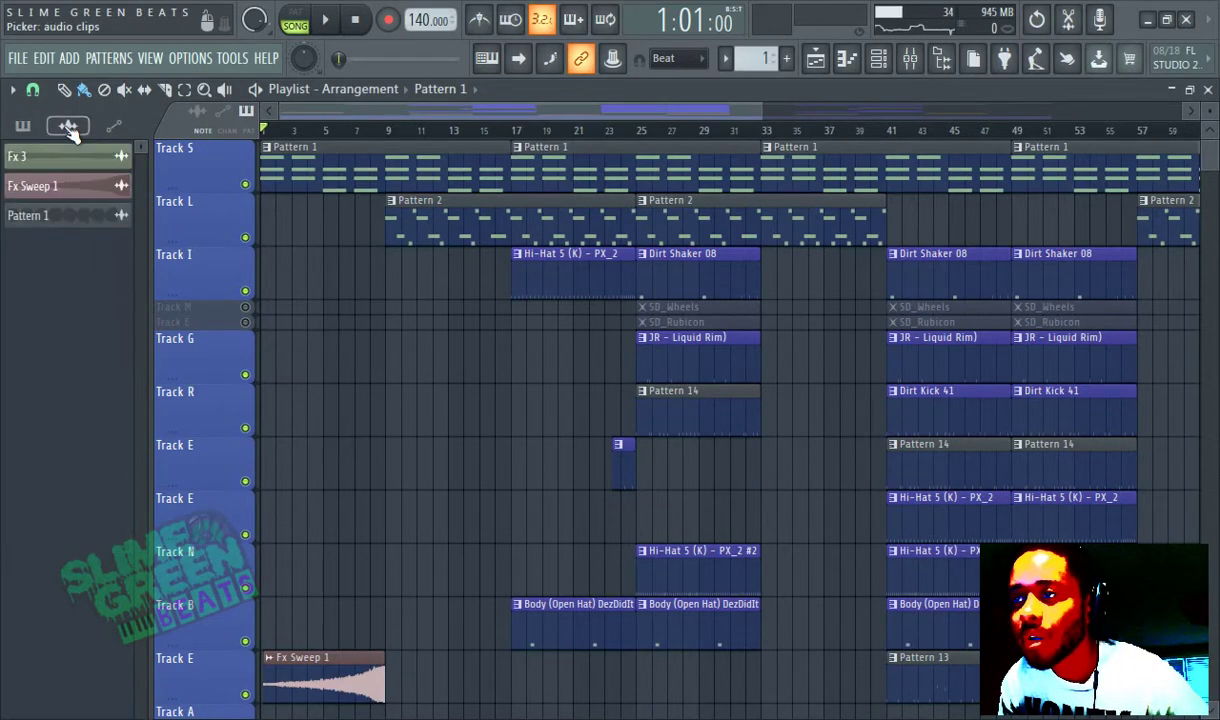
left_click_drag(57, 222, 258, 416)
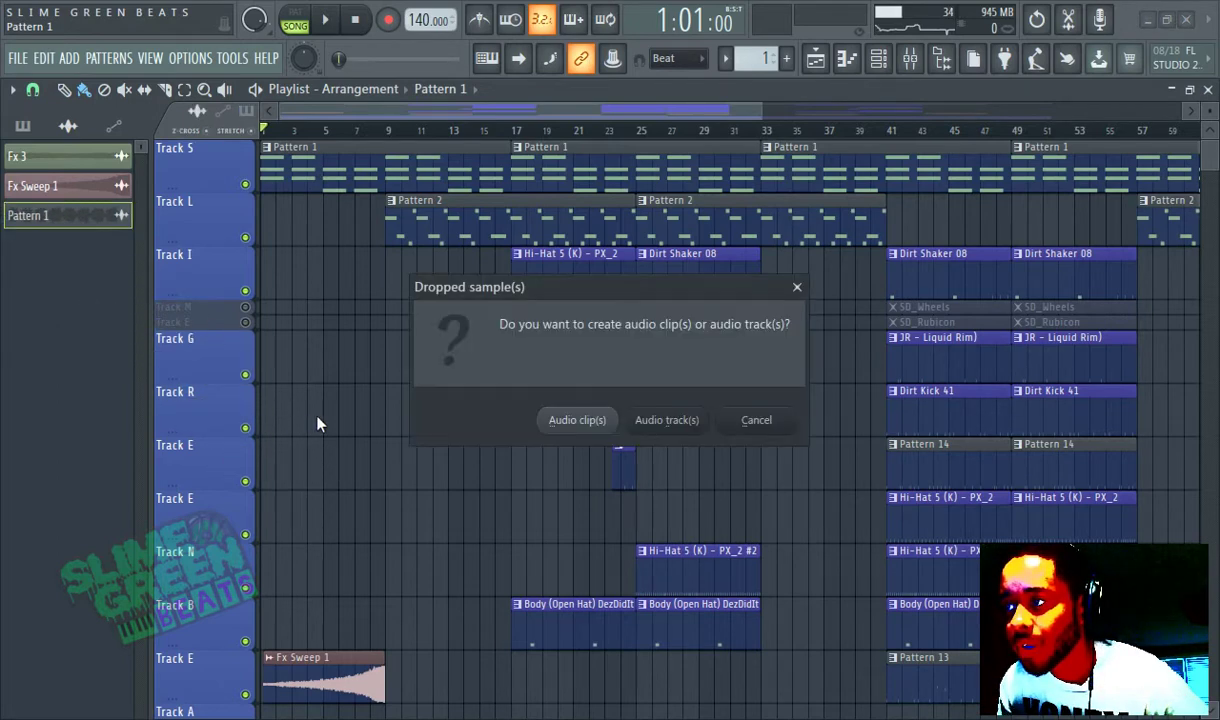
left_click(577, 420)
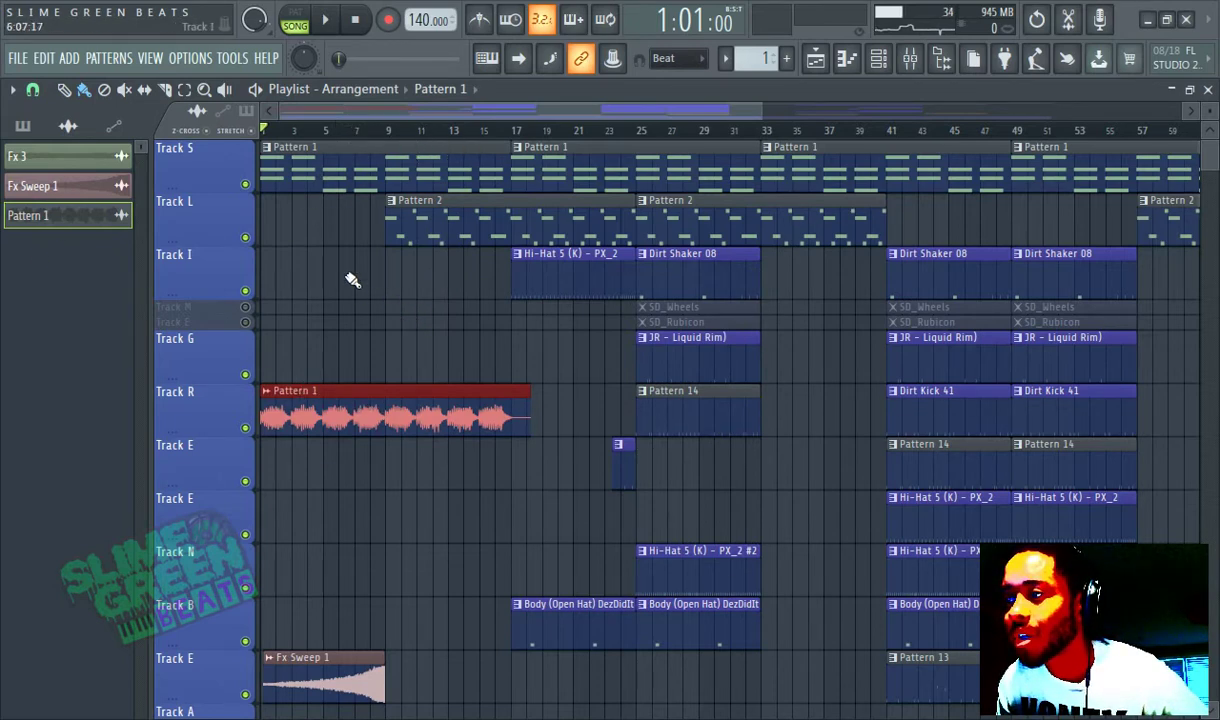
left_click(245, 184)
left_click(325, 20)
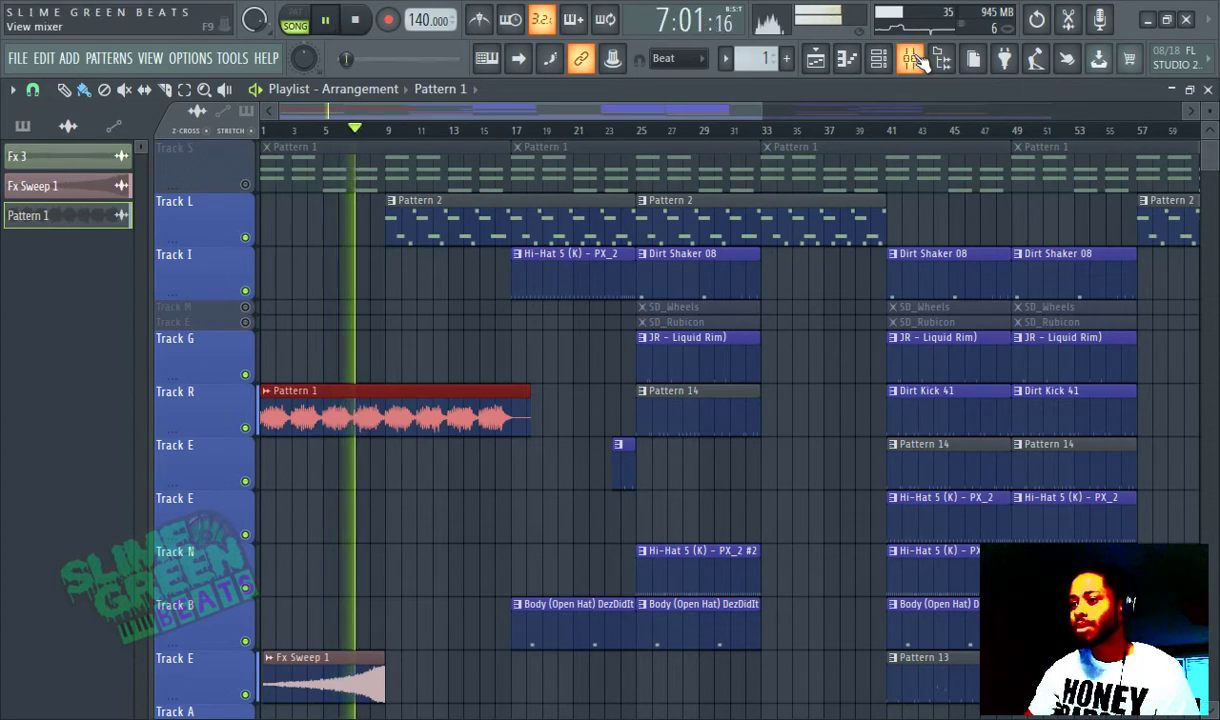
Bring the full playlist to the front and pause playback
left_click(878, 58)
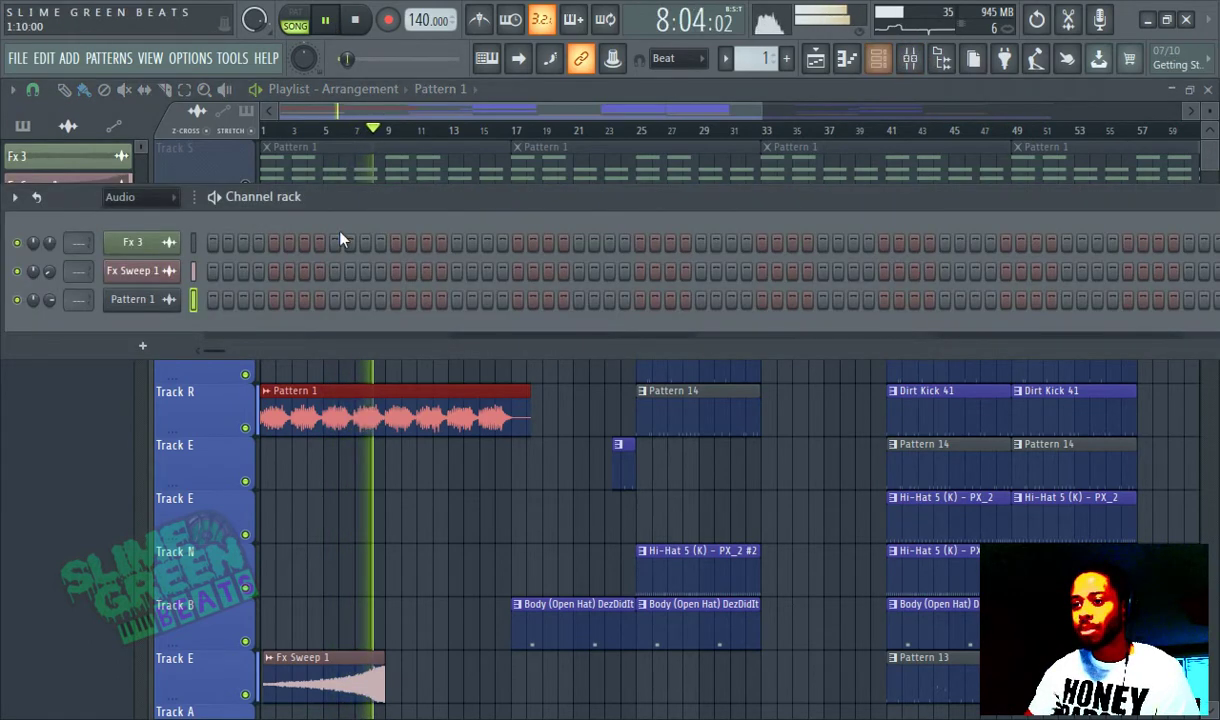
scroll(78, 299, "up", 1)
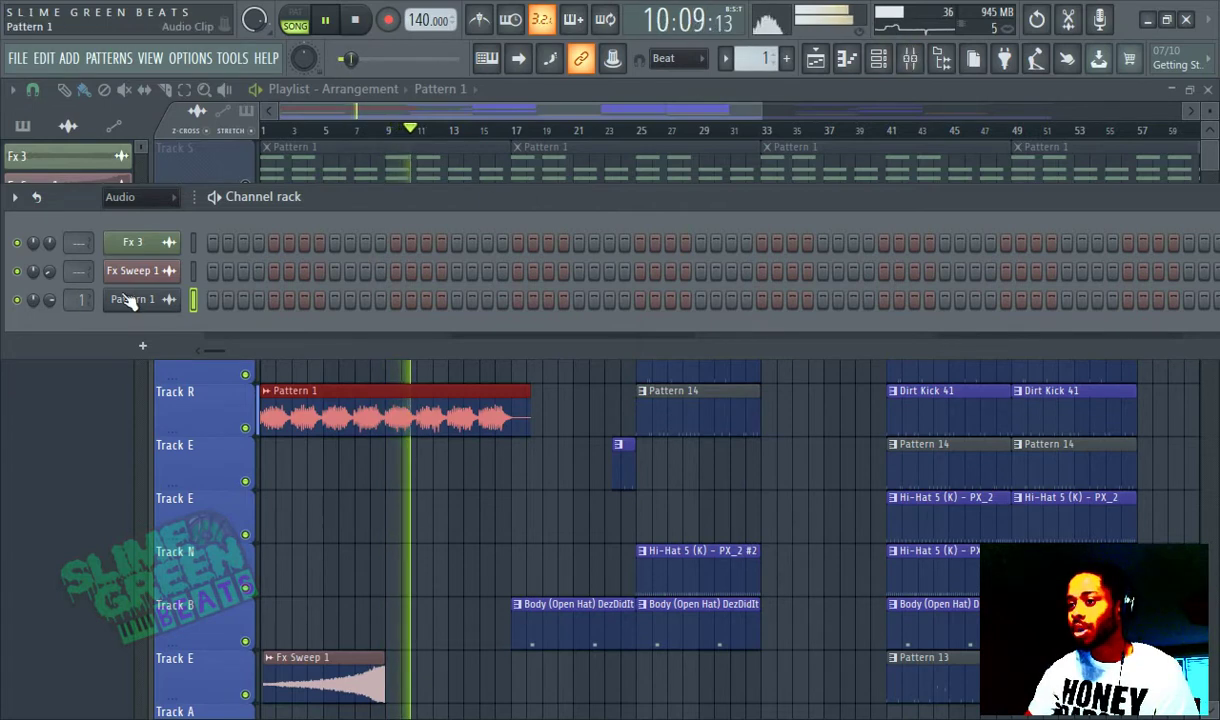
left_click(301, 107)
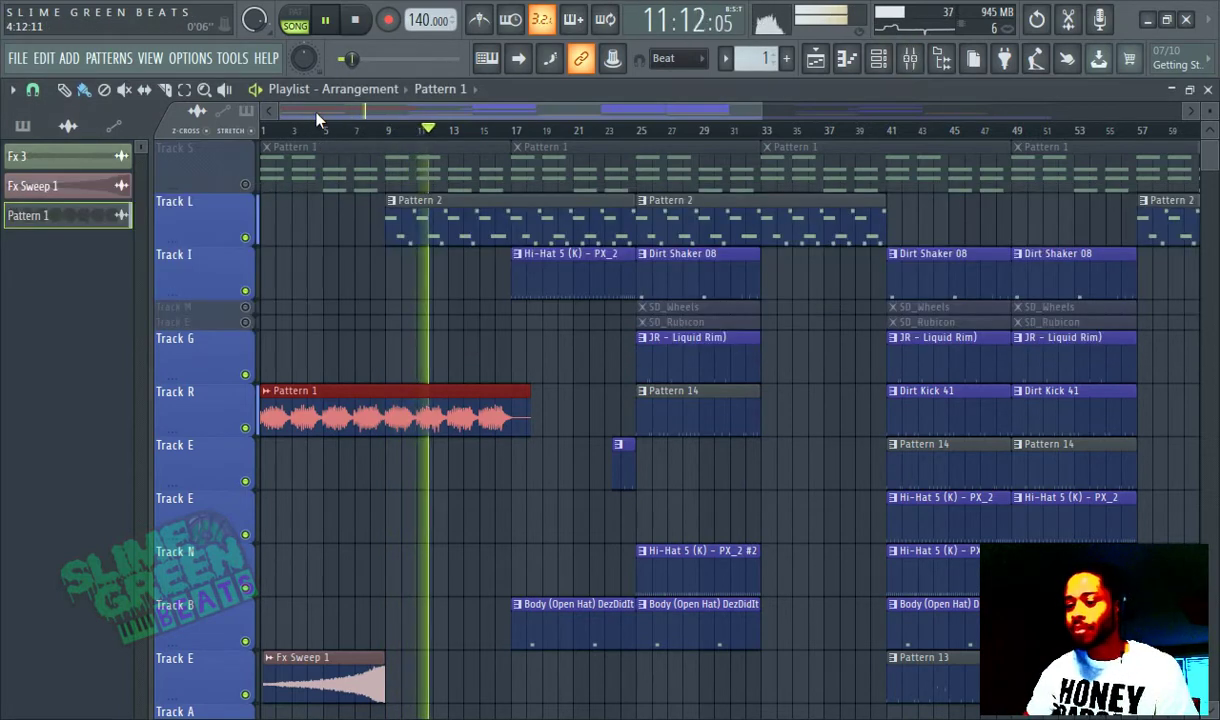
key("space")
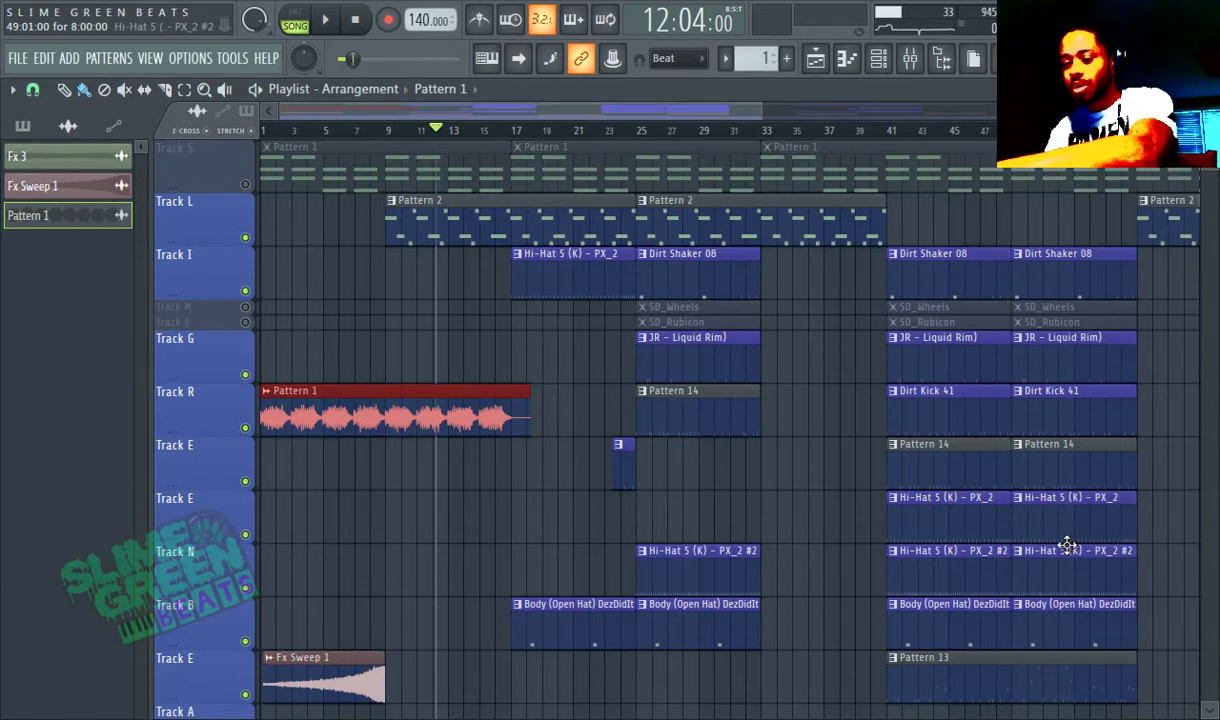
Move the song position to bar 7 and select Pattern 2 in the picker
key("alt+F8")
key("alt")
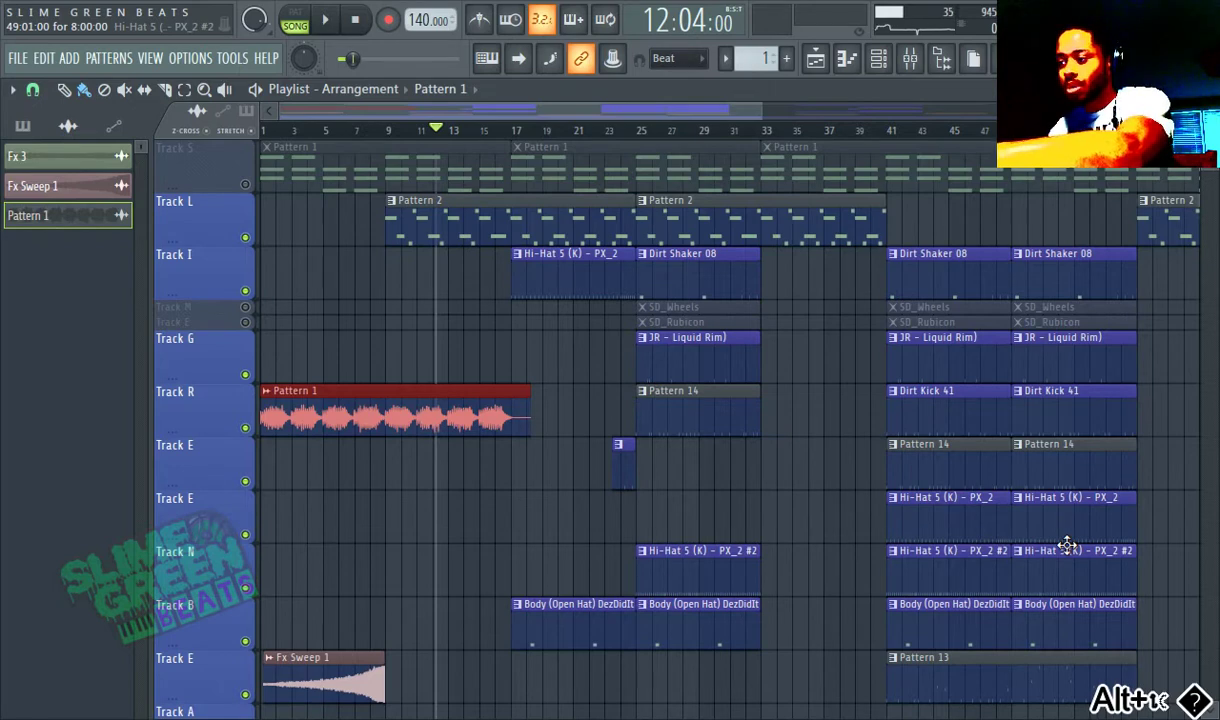
left_click(359, 131)
key("alt+F8")
key("alt+F8")
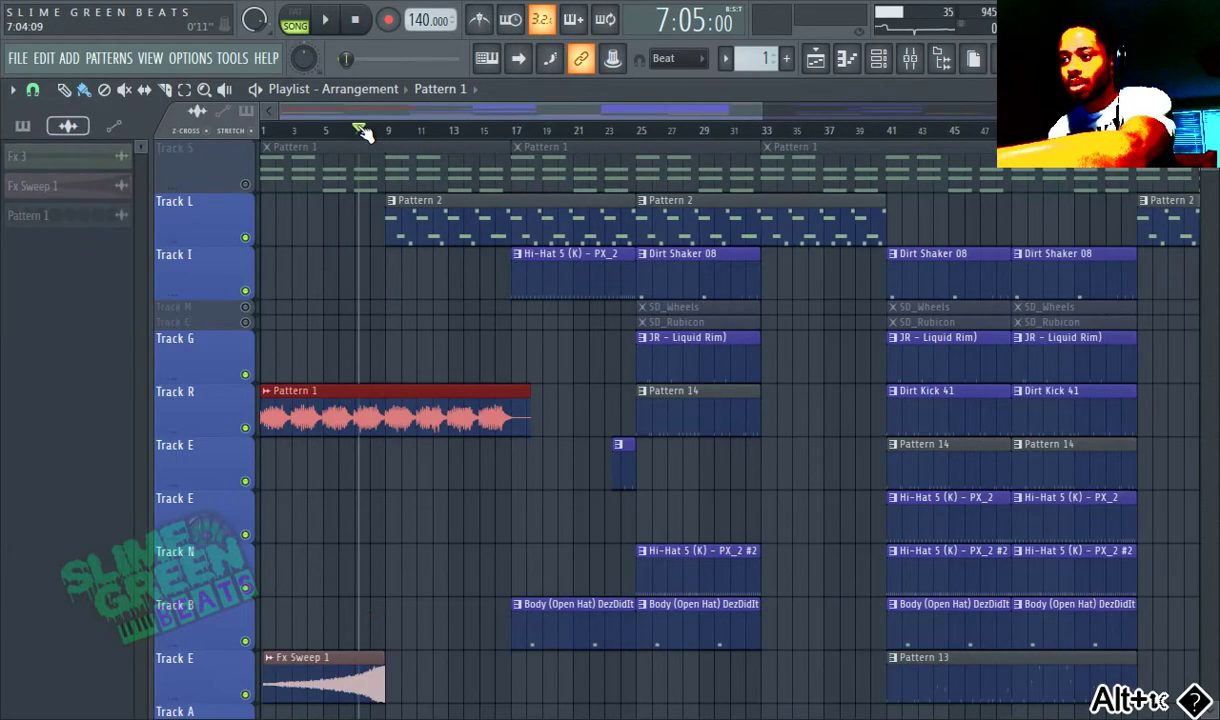
key("alt+F8")
scroll(428, 191, "down", 1)
scroll(452, 212, "up", 1)
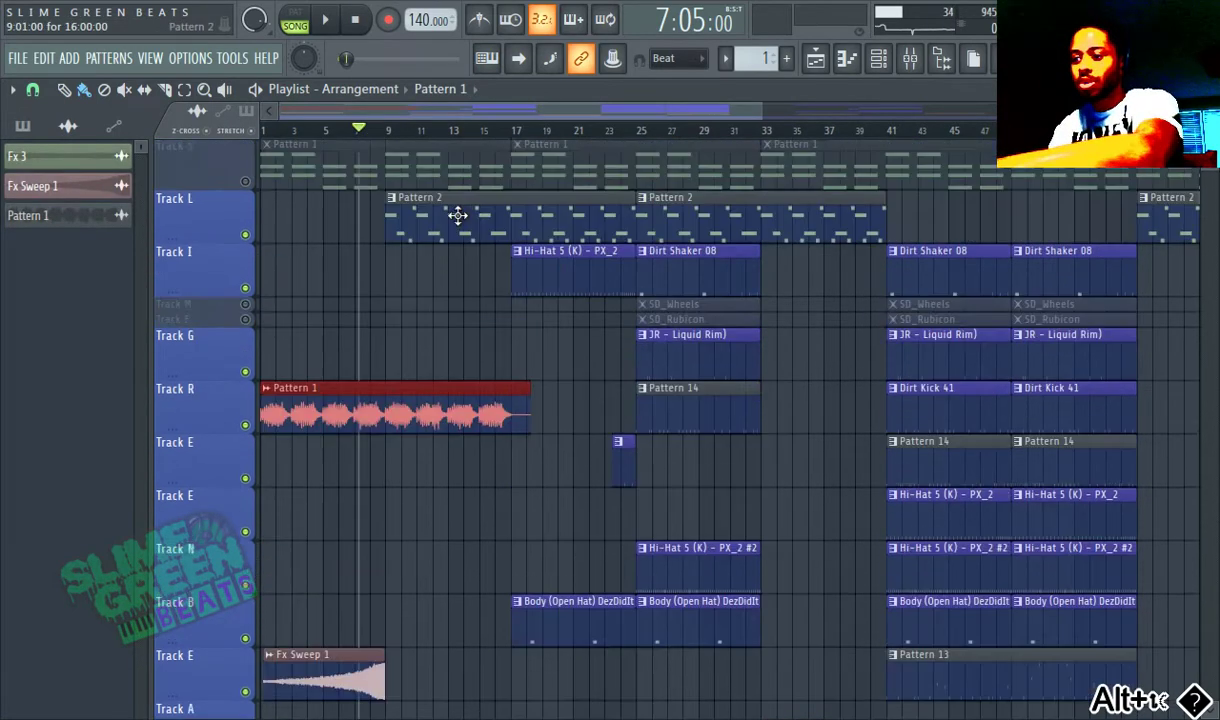
left_click(429, 226)
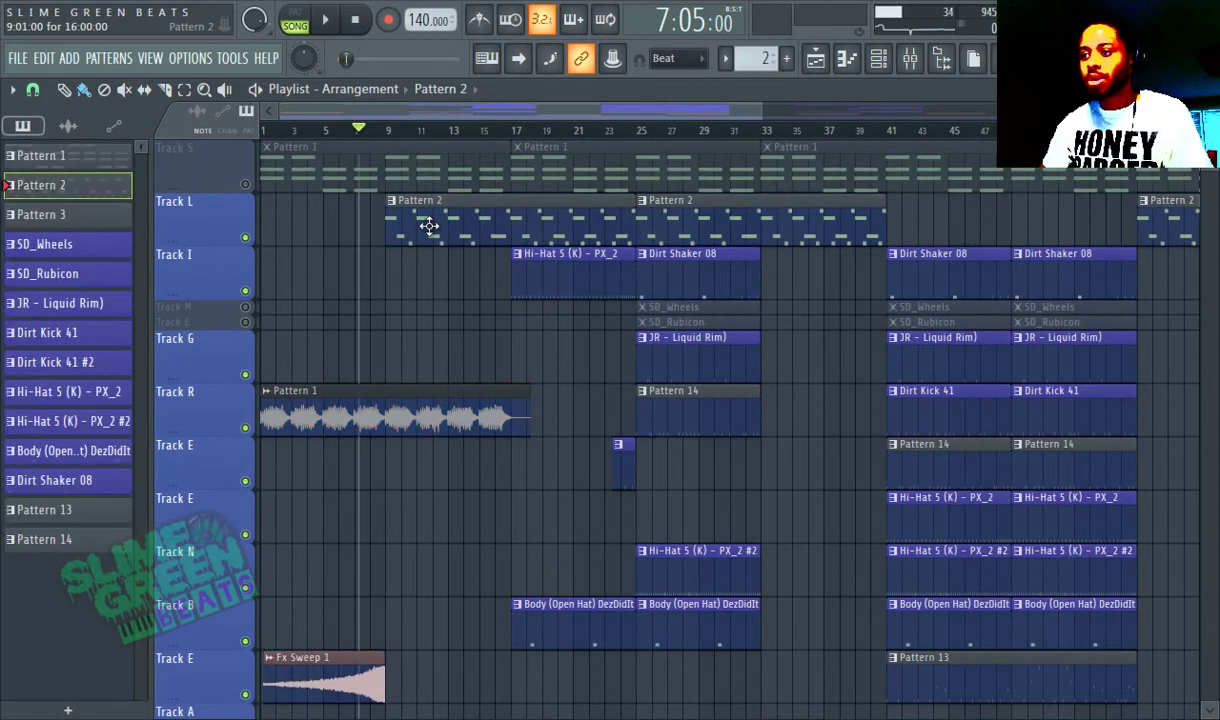
Render Pattern 2 to an audio clip from its pattern picker menu
right_click(76, 188)
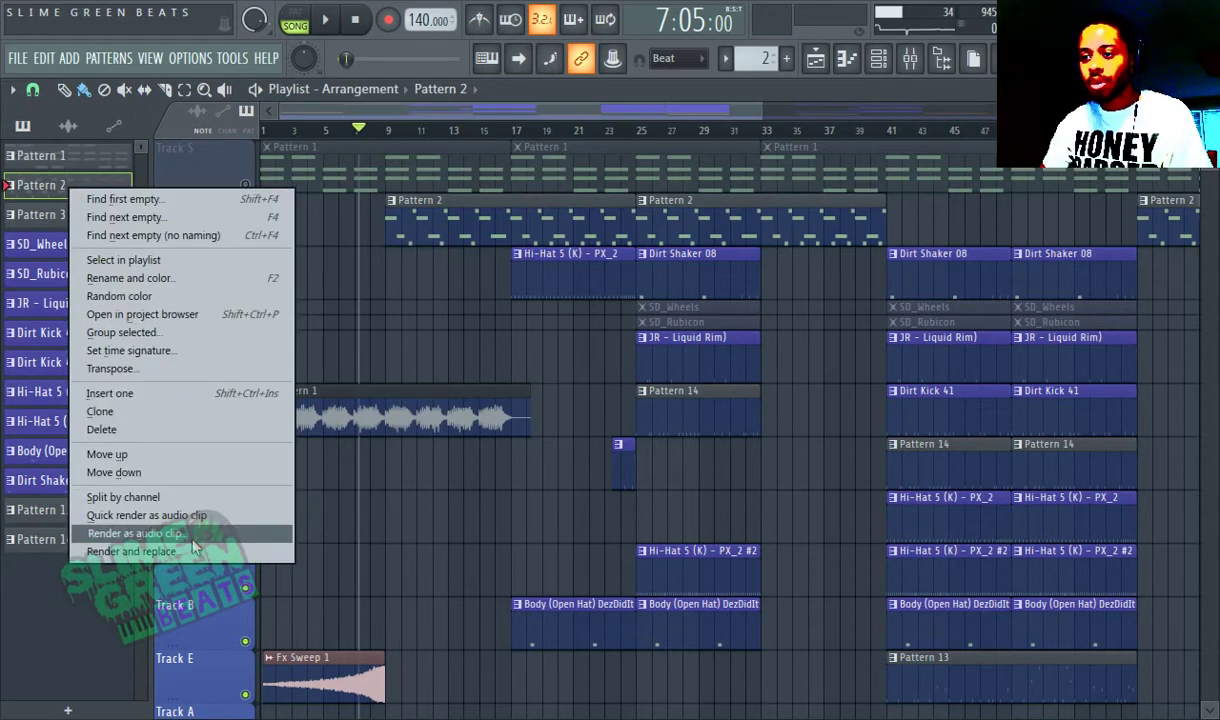
left_click(140, 533)
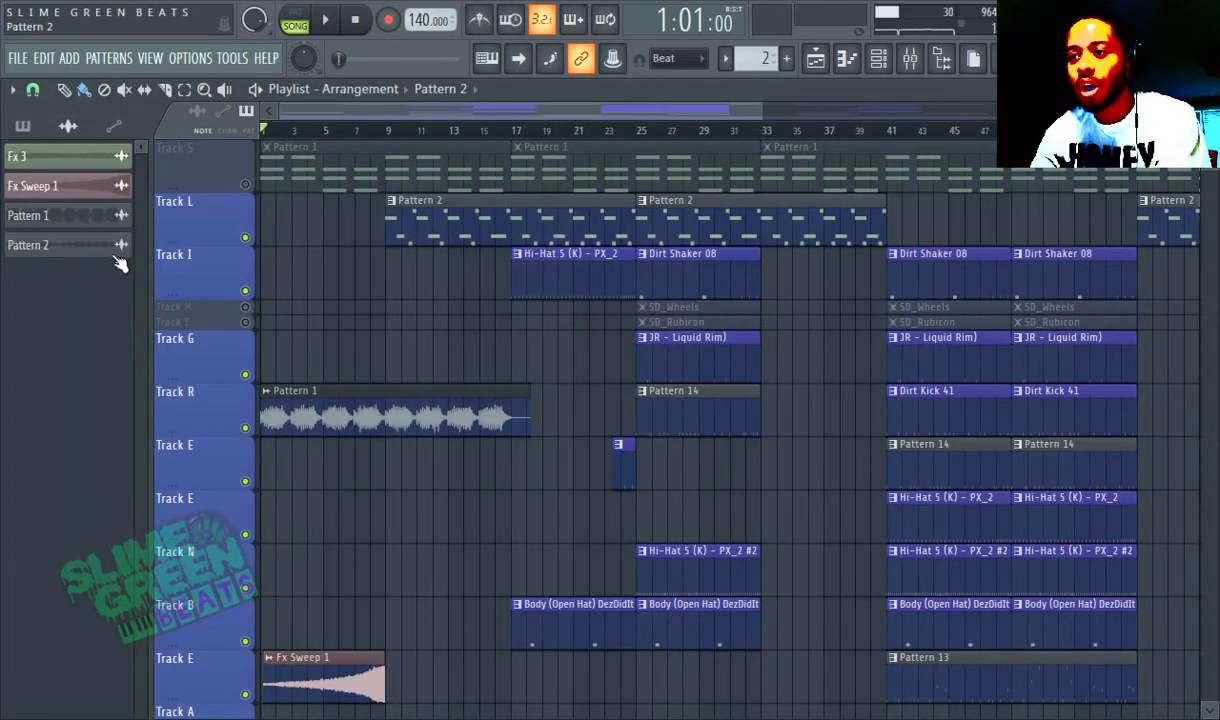
Place Pattern 2's clip on Track E at bar 9, mute Track L, trim Pattern 1, play
left_click_drag(76, 256, 484, 522)
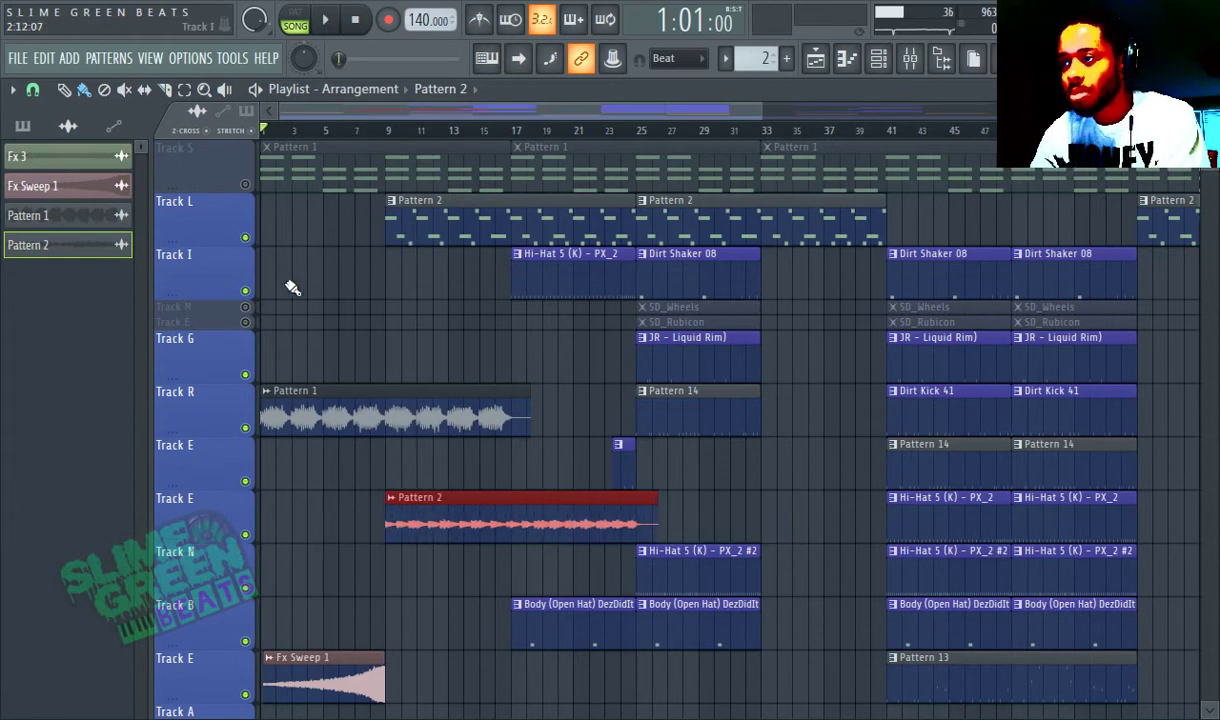
left_click(247, 238)
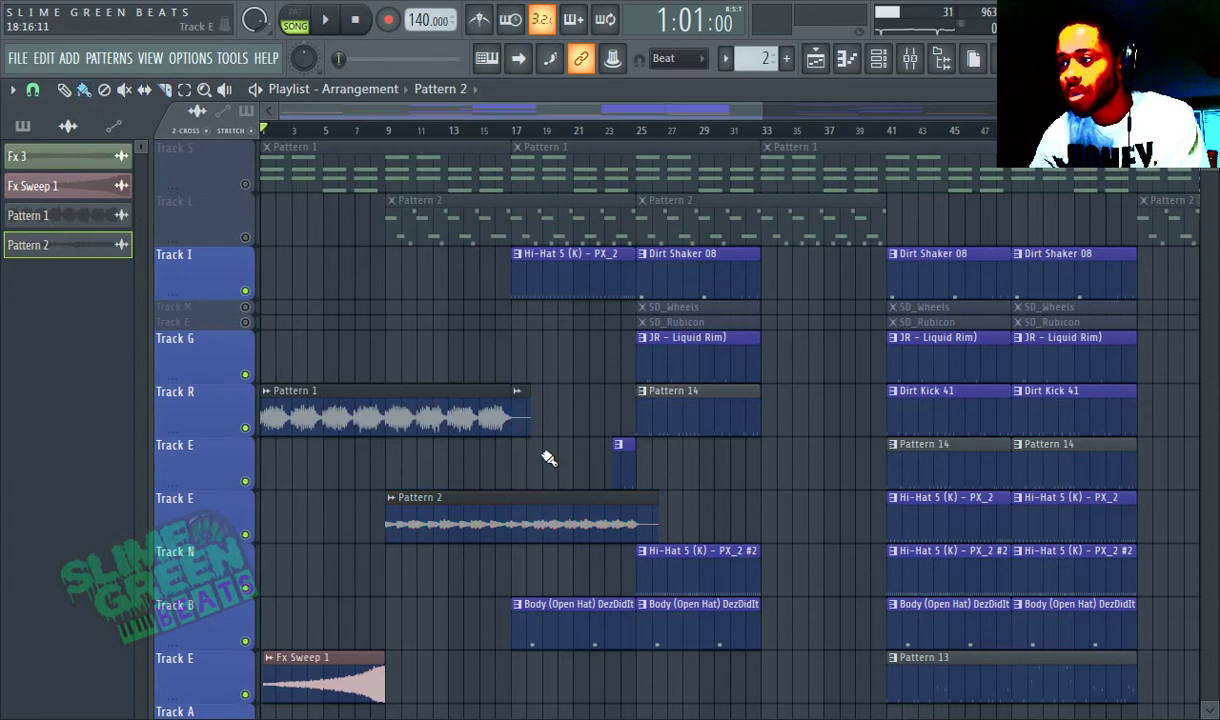
left_click_drag(529, 425, 510, 425)
key("space")
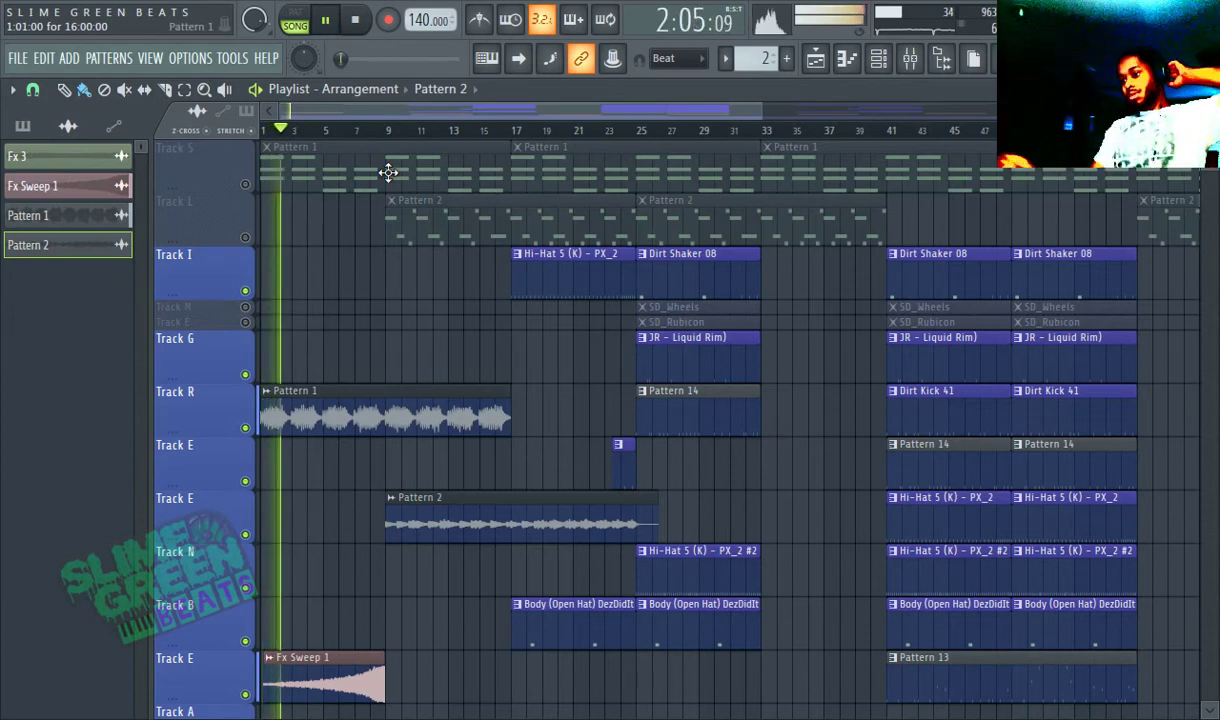
Route Pattern 2 to mixer track 1 and lower the MELODY fader to -5.9
left_click(910, 60)
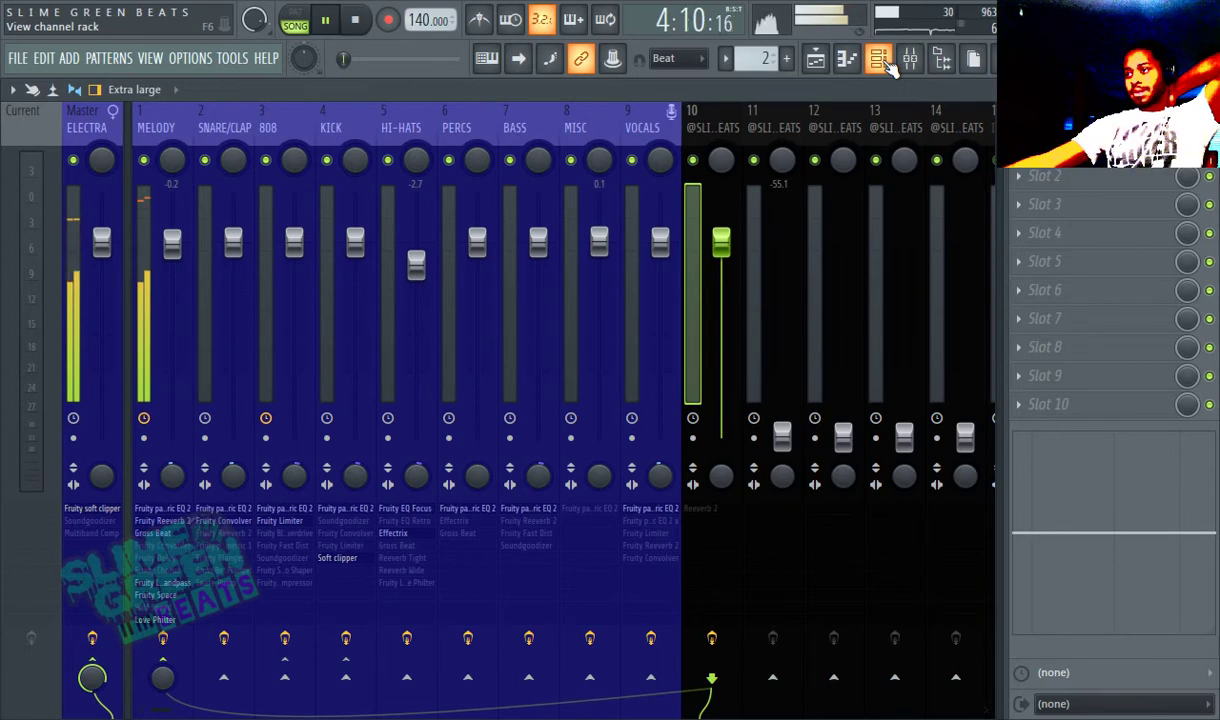
left_click(881, 60)
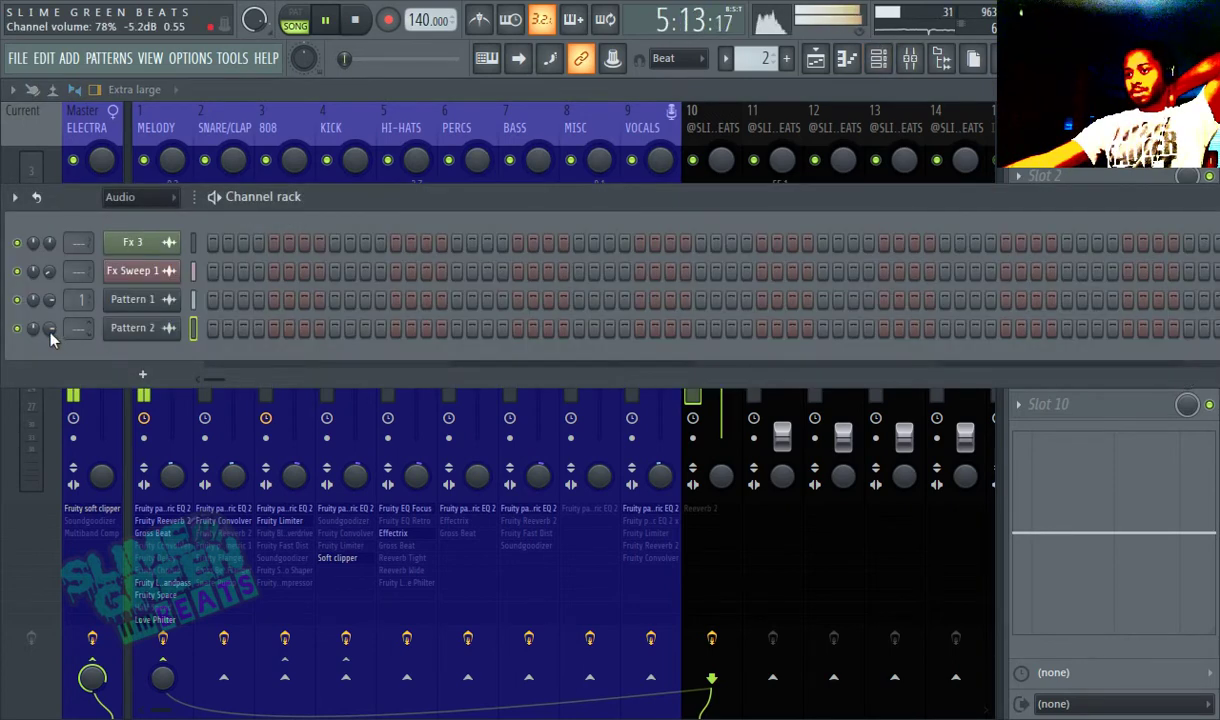
scroll(79, 328, "up", 1)
scroll(79, 328, "up", 1)
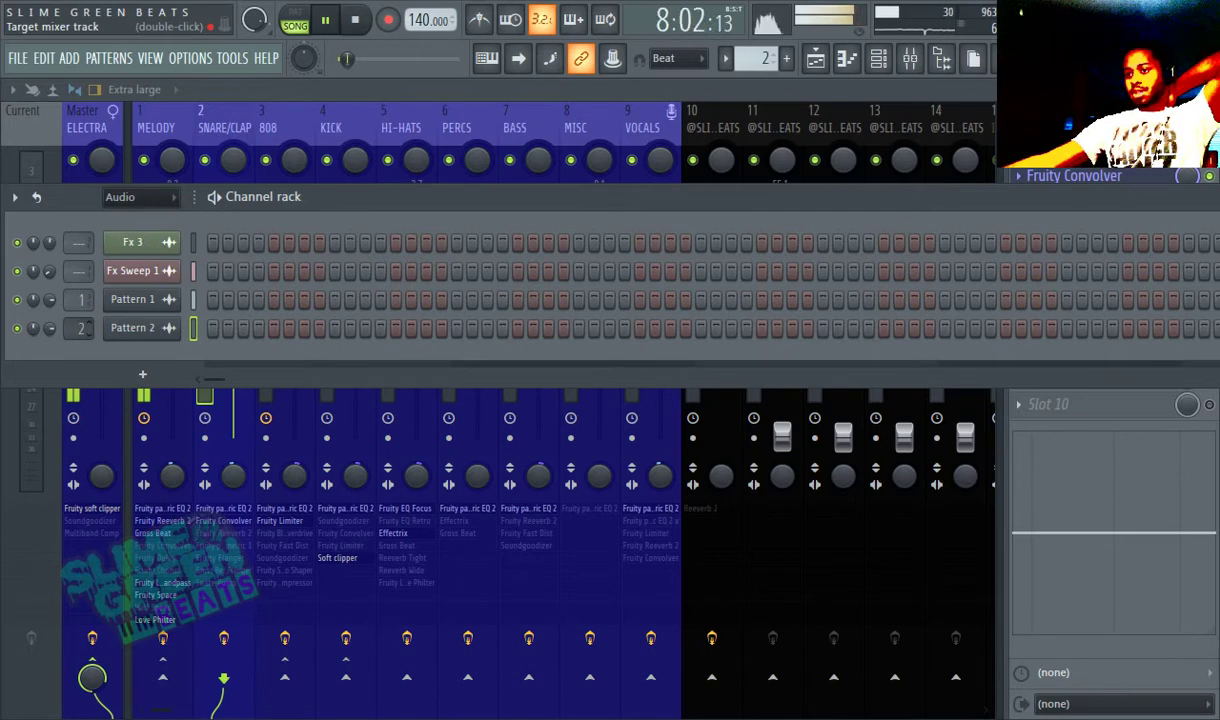
scroll(80, 328, "down", 1)
left_click(172, 108)
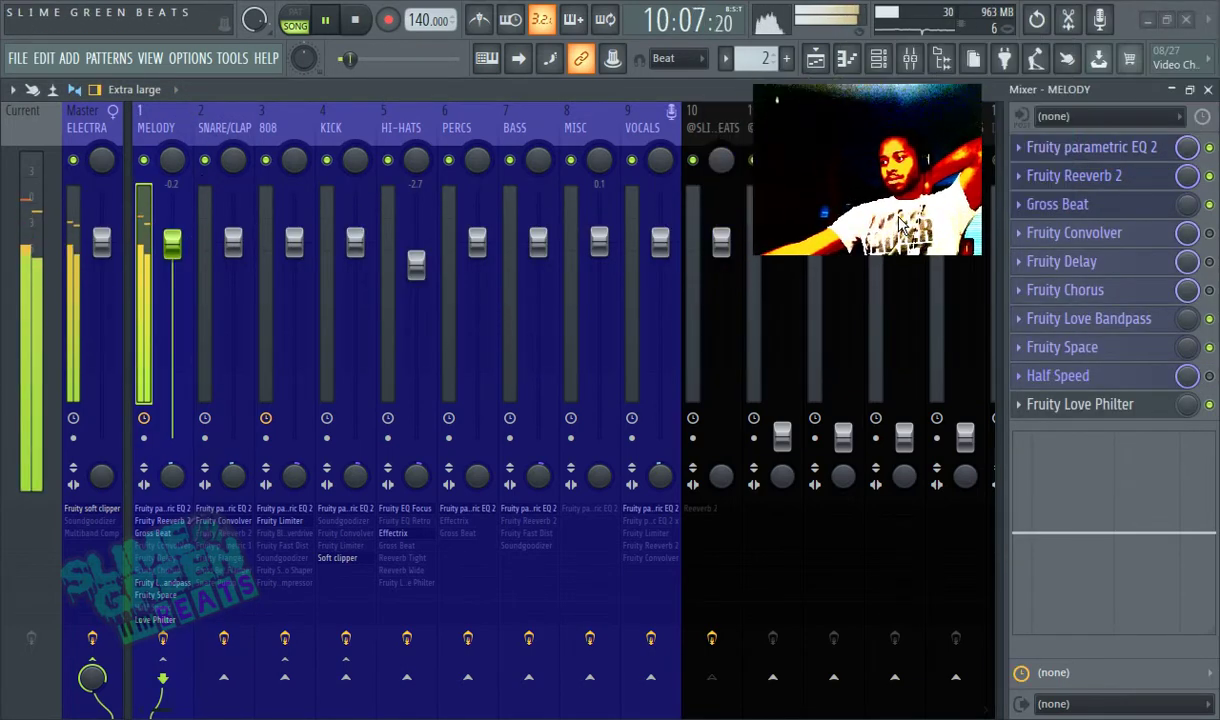
left_click_drag(184, 251, 191, 304)
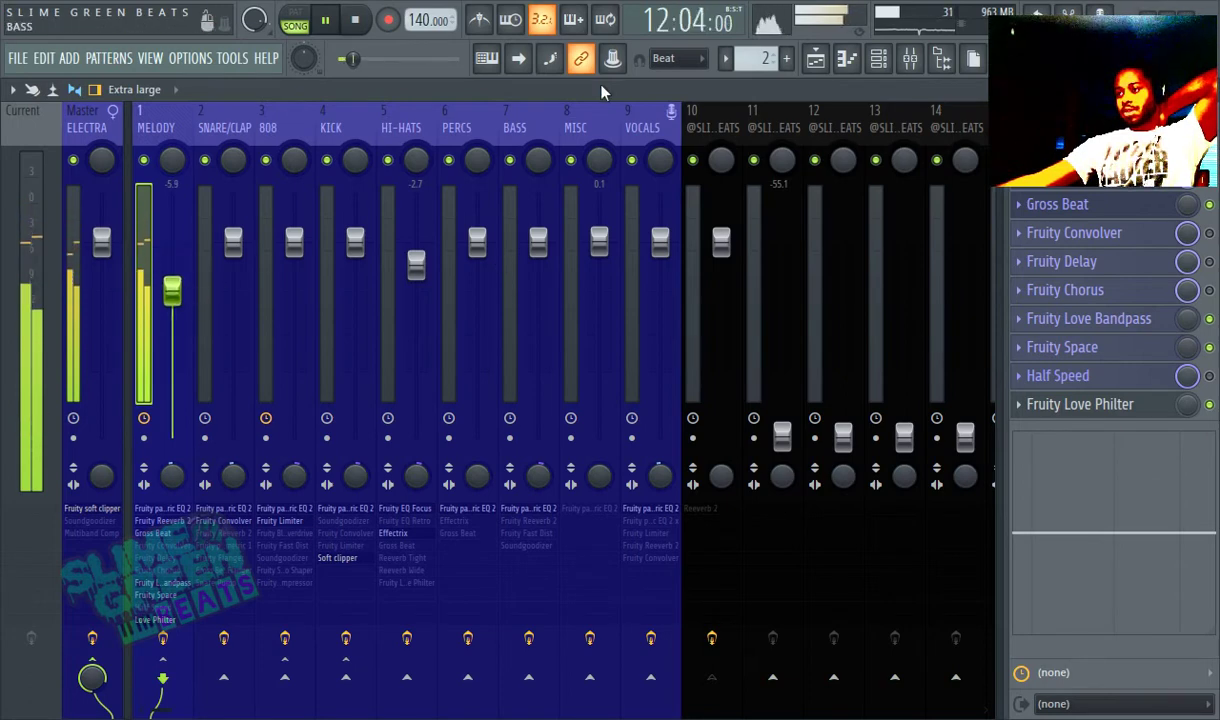
Show all channels in the channel rack, then return to the Playlist and stop playback
left_click(878, 60)
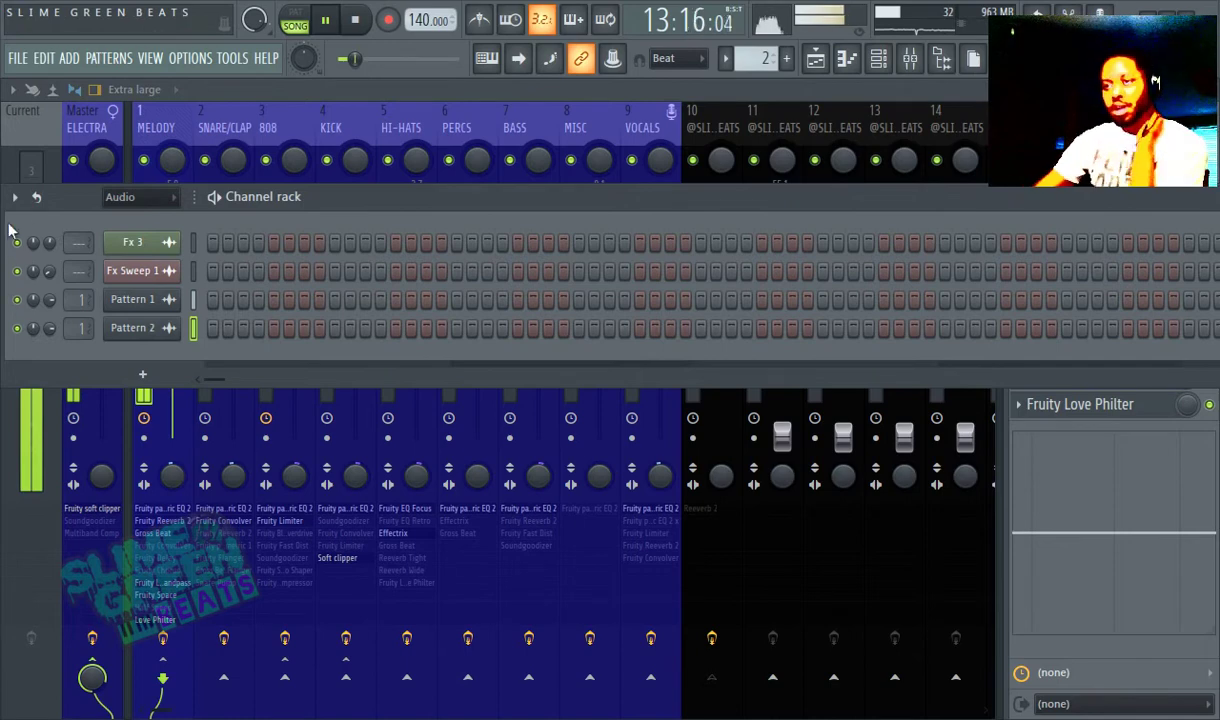
left_click(125, 197)
left_click(134, 218)
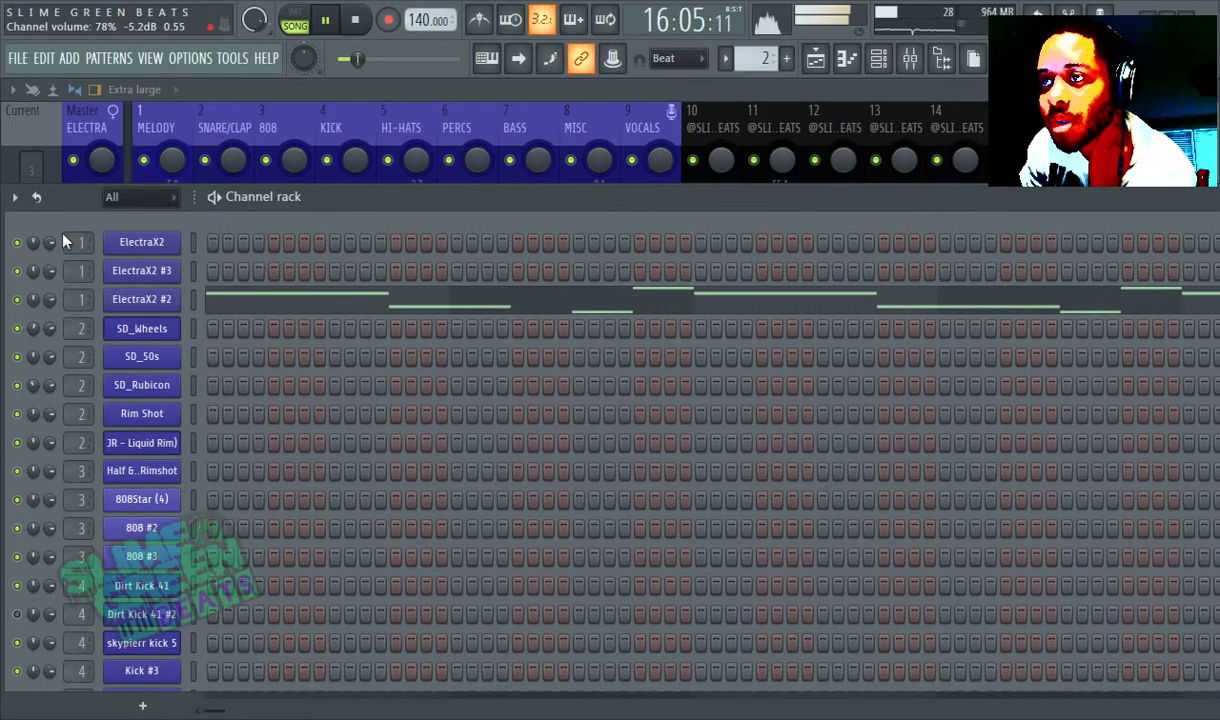
left_click(259, 88)
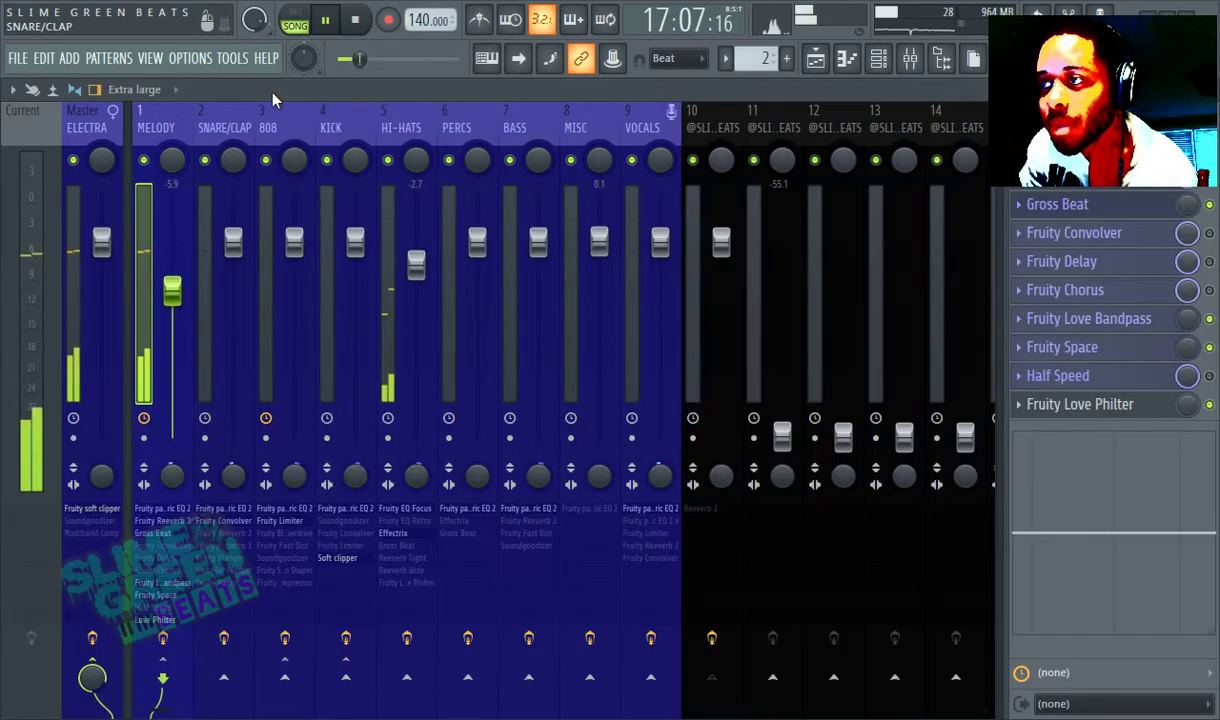
left_click(816, 58)
left_click(325, 20)
left_click(355, 20)
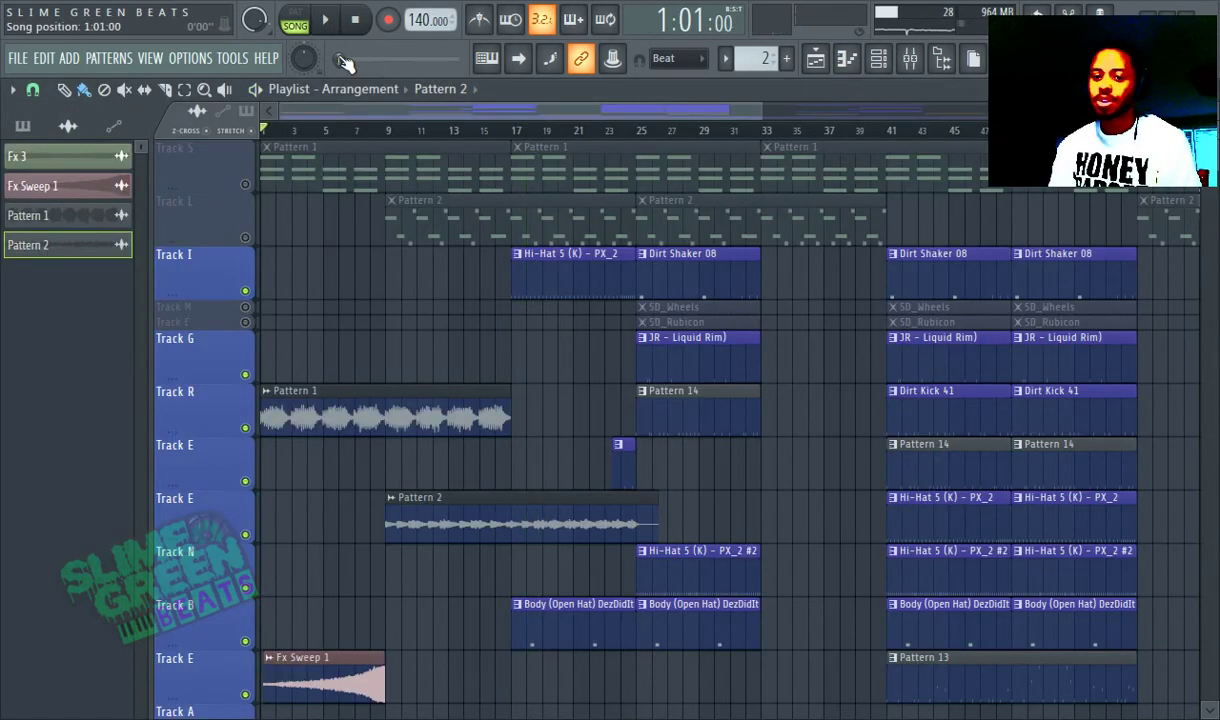